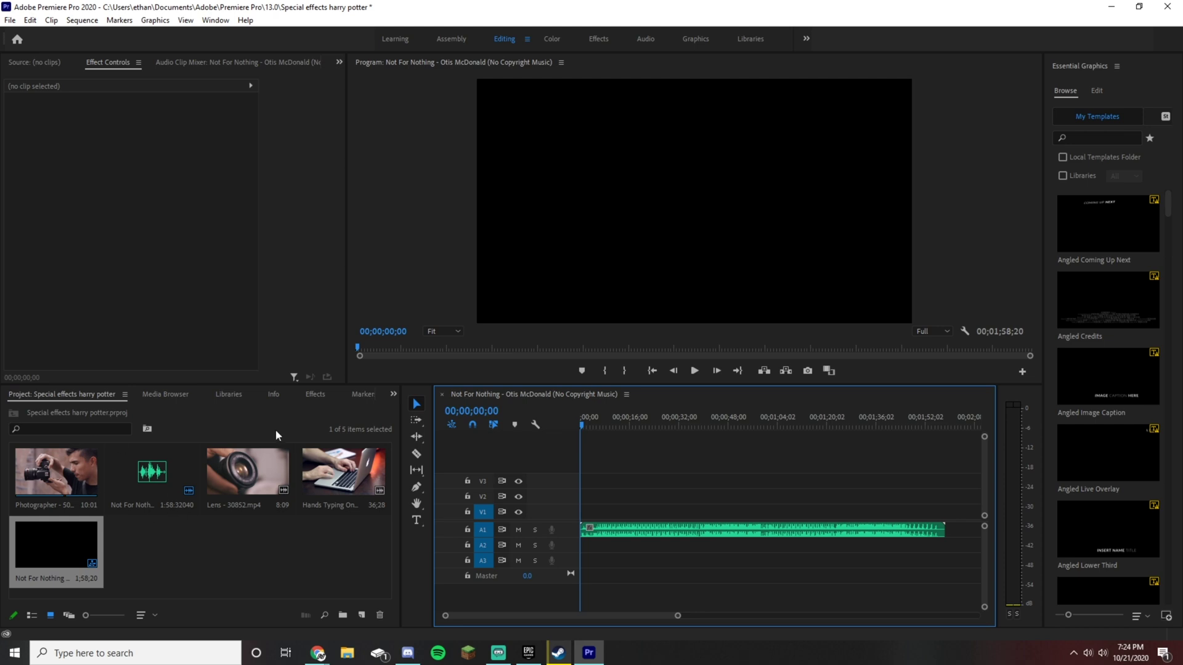
Step: Stack the three video clips at the sequence start, with Hands Typing on V1, Lens on V2 and Photographer on V3
left_click_drag(596, 516, 589, 516)
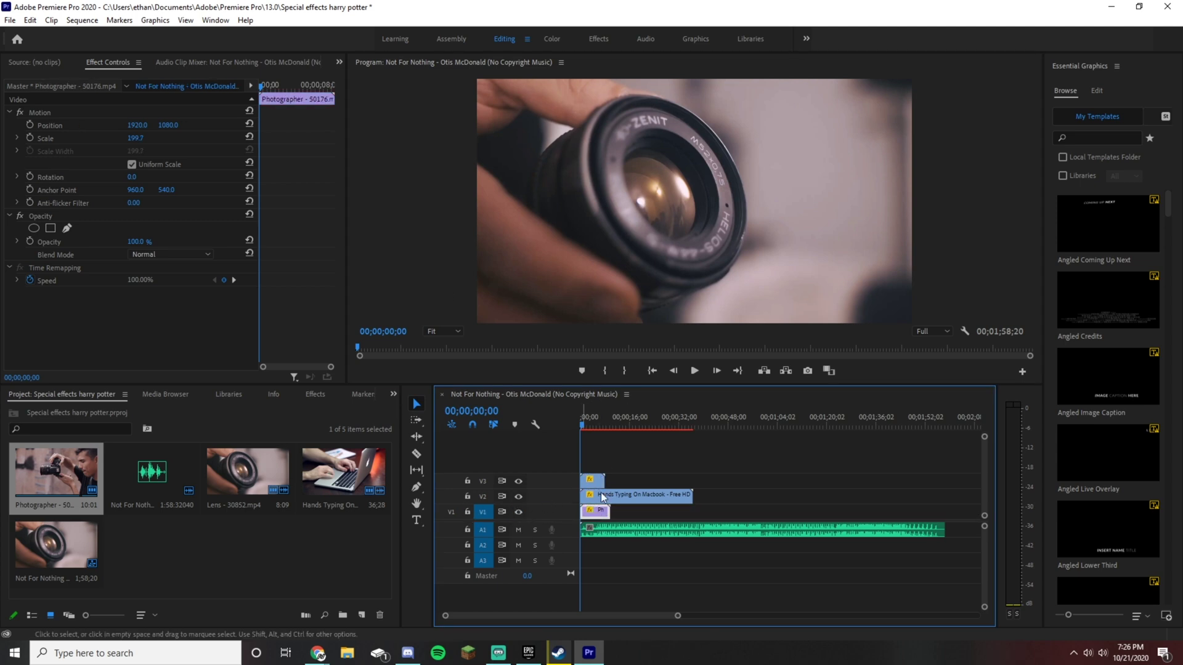
left_click_drag(598, 510, 769, 478)
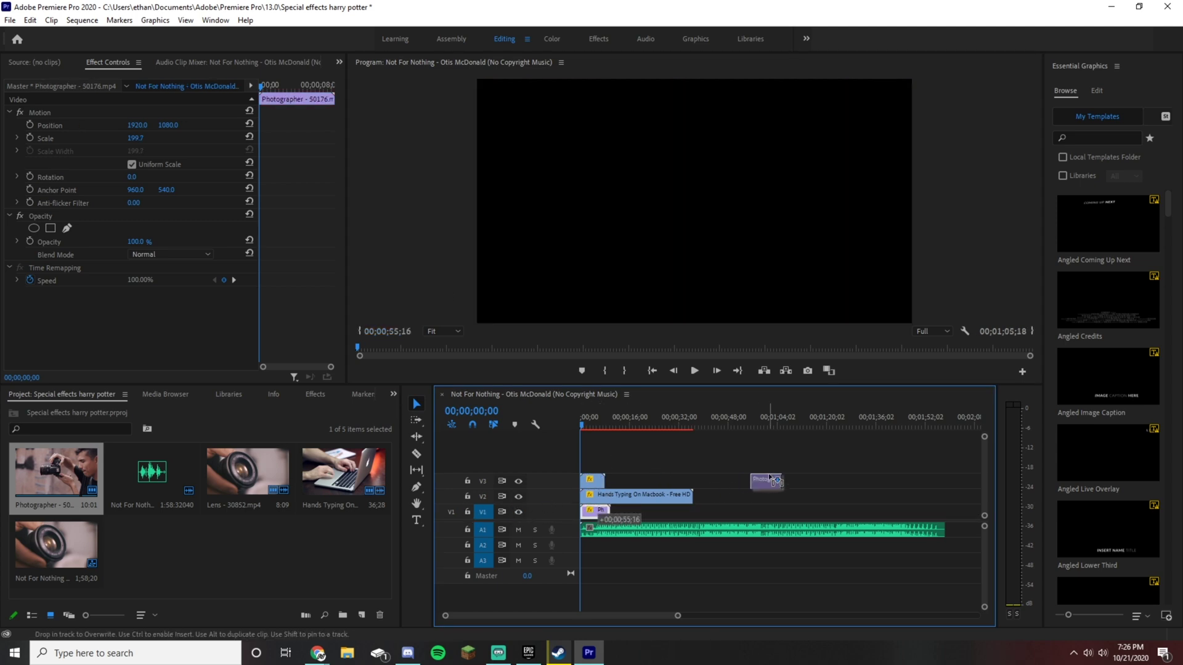
left_click_drag(630, 481, 701, 521)
left_click_drag(590, 512, 624, 497)
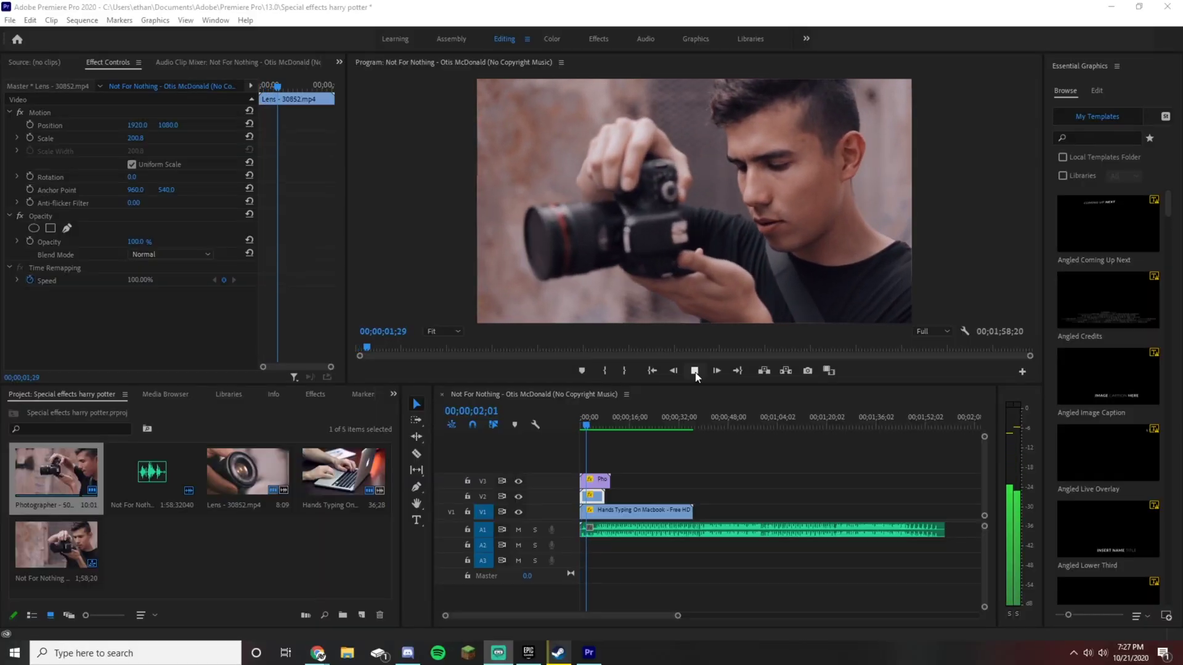
Step: Return the playhead to the sequence start and enlarge the CAM title to a scale of about 1417%
key("space")
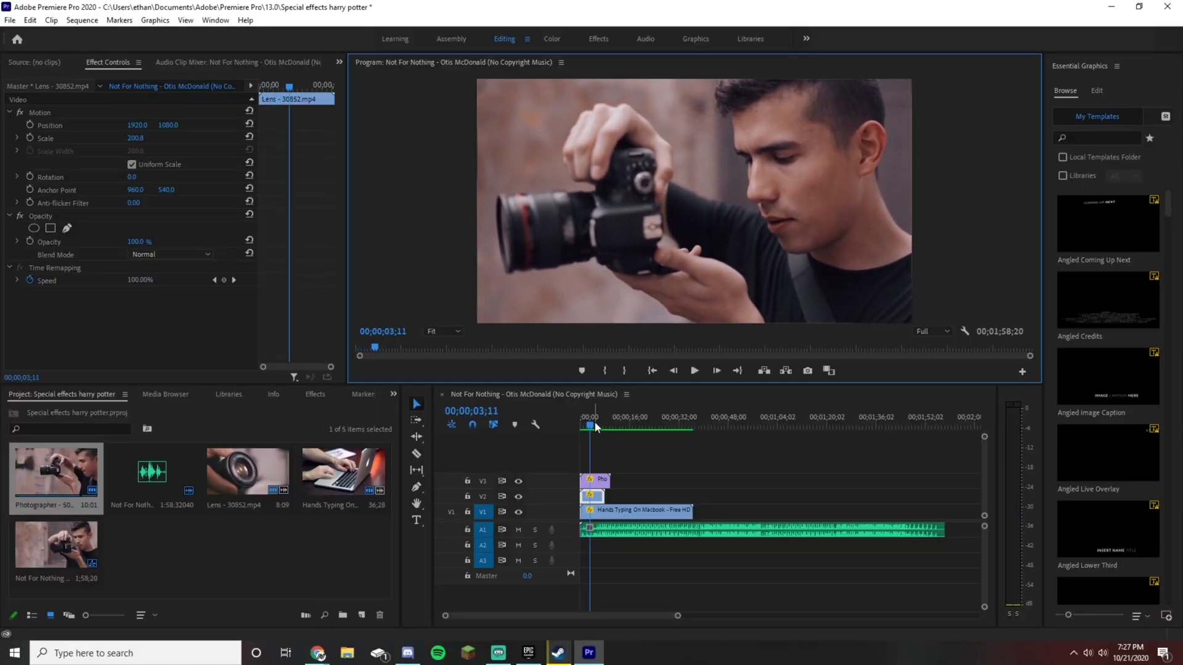
left_click_drag(595, 426, 563, 431)
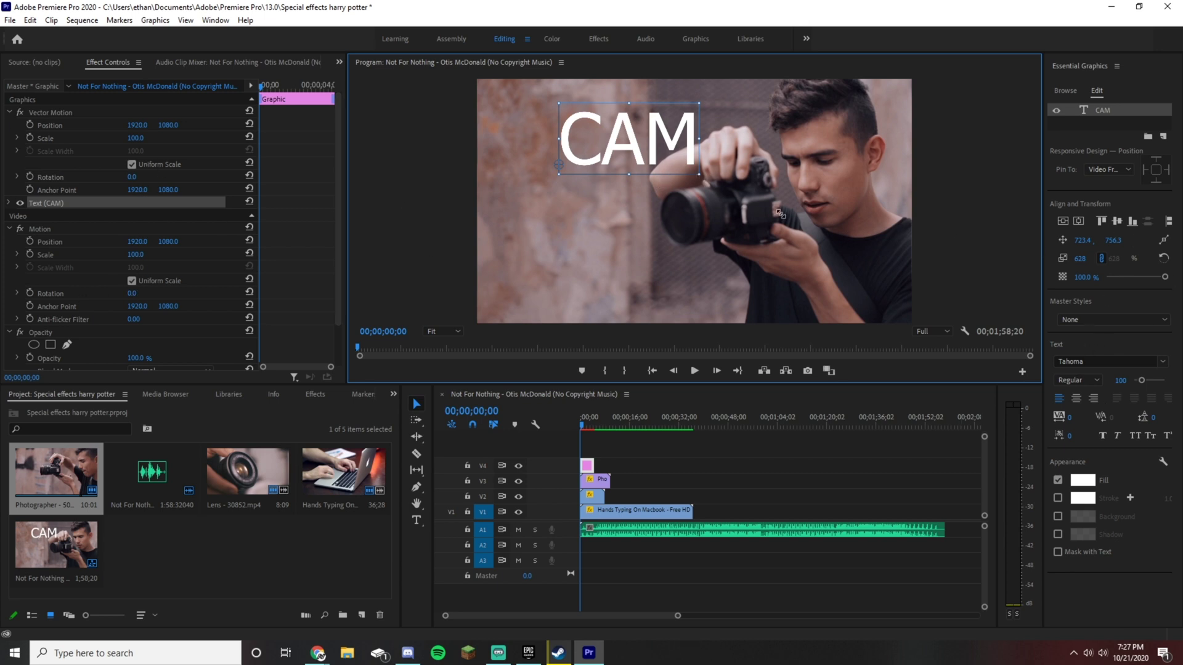
left_click_drag(840, 269, 774, 250)
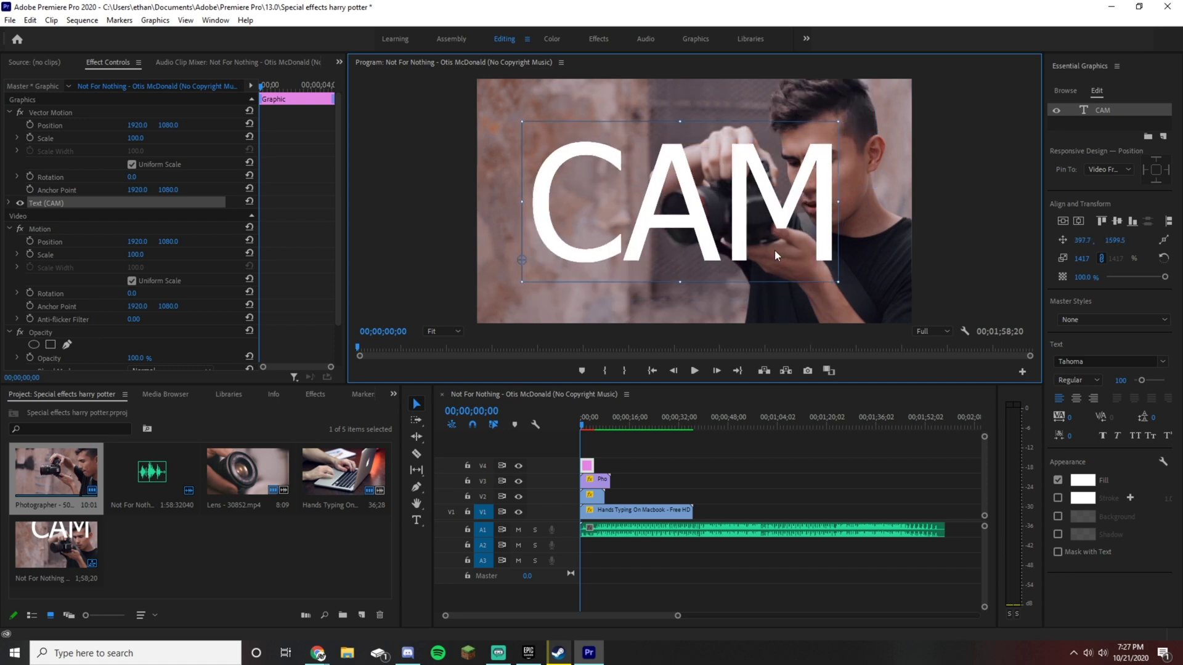
Step: Change the CAM title's font to Impact
left_click(1164, 363)
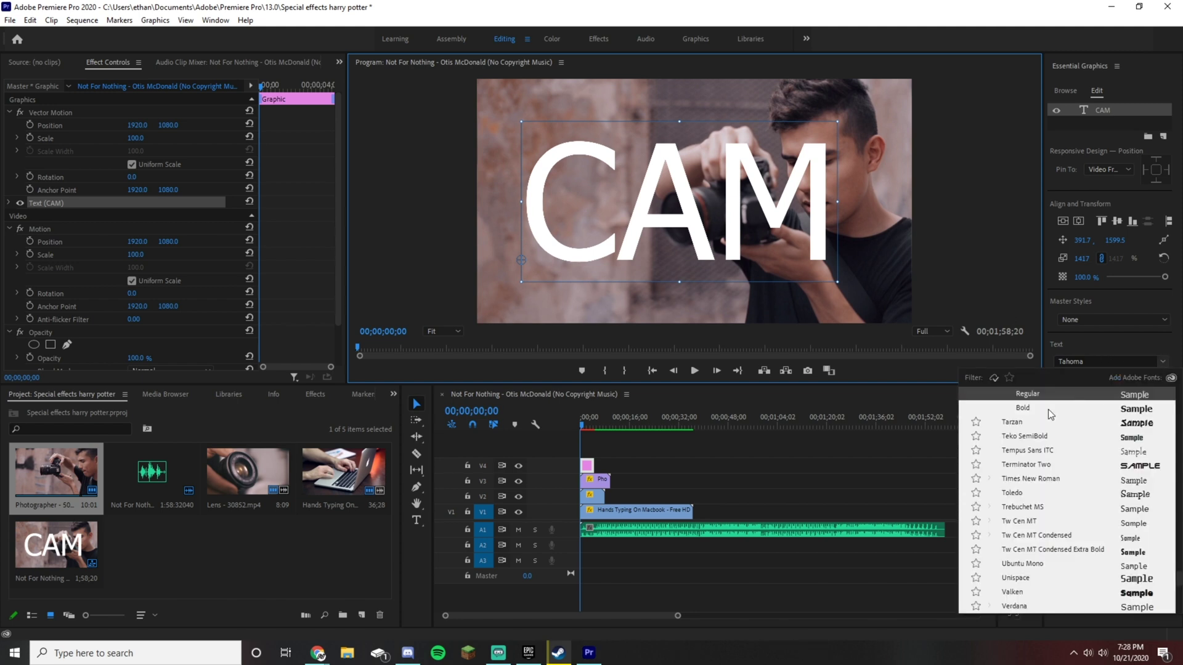
scroll(1072, 436, "up", 10)
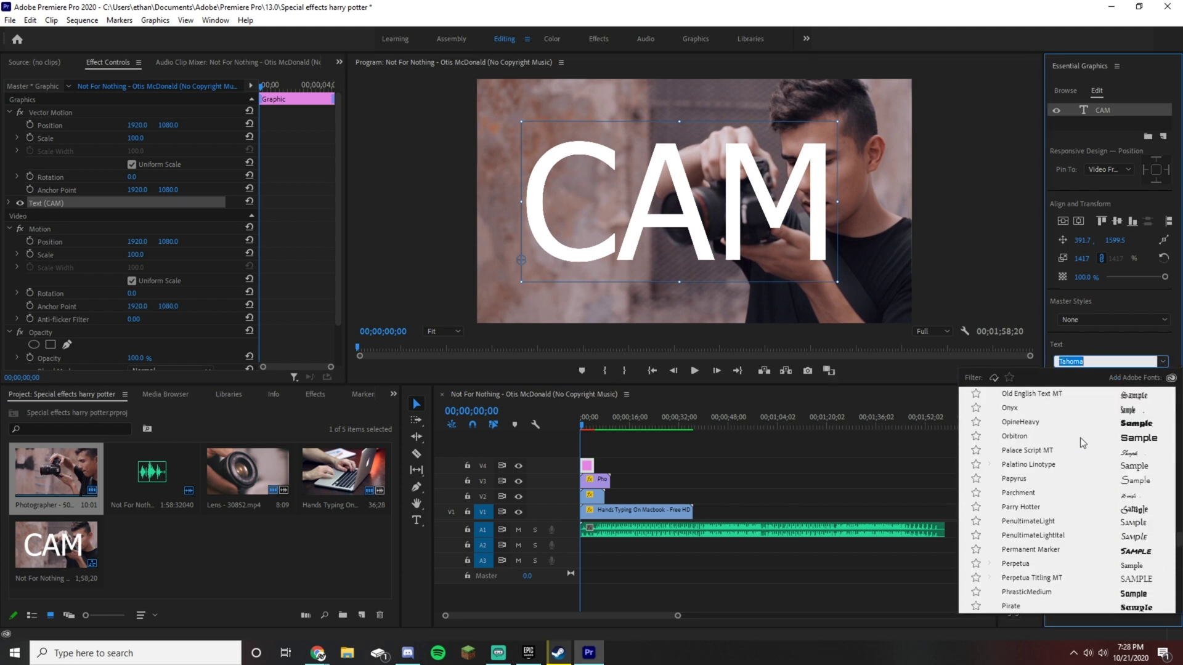
scroll(1081, 438, "up", 4)
left_click_drag(1177, 519, 1172, 398)
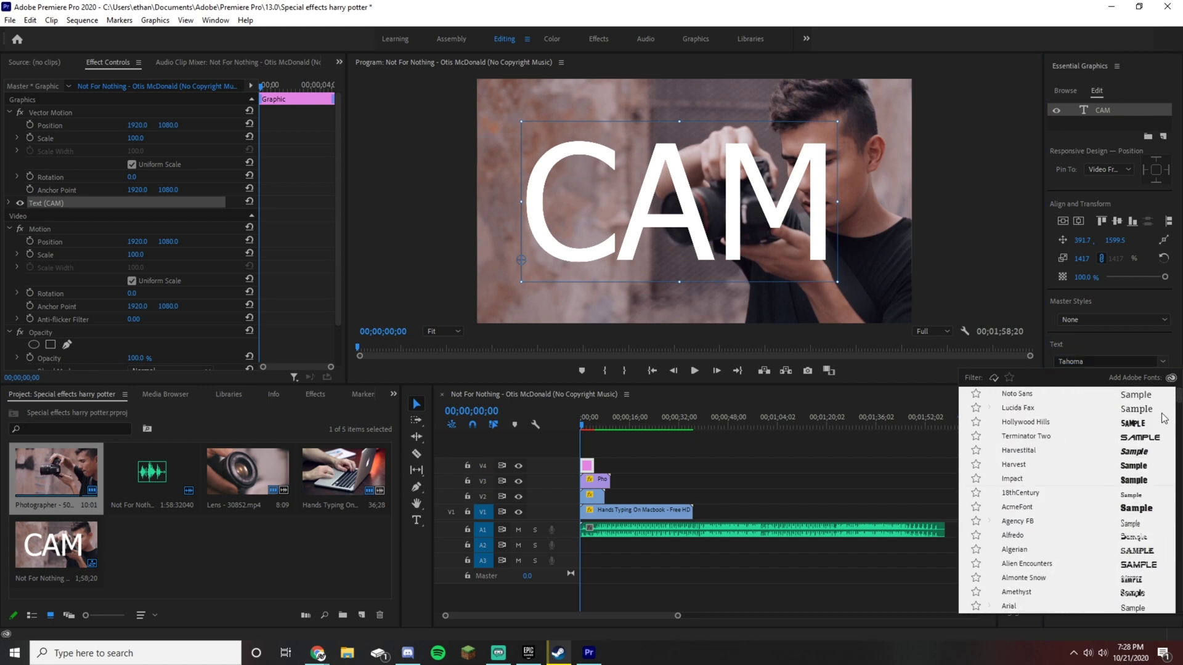
left_click(1041, 481)
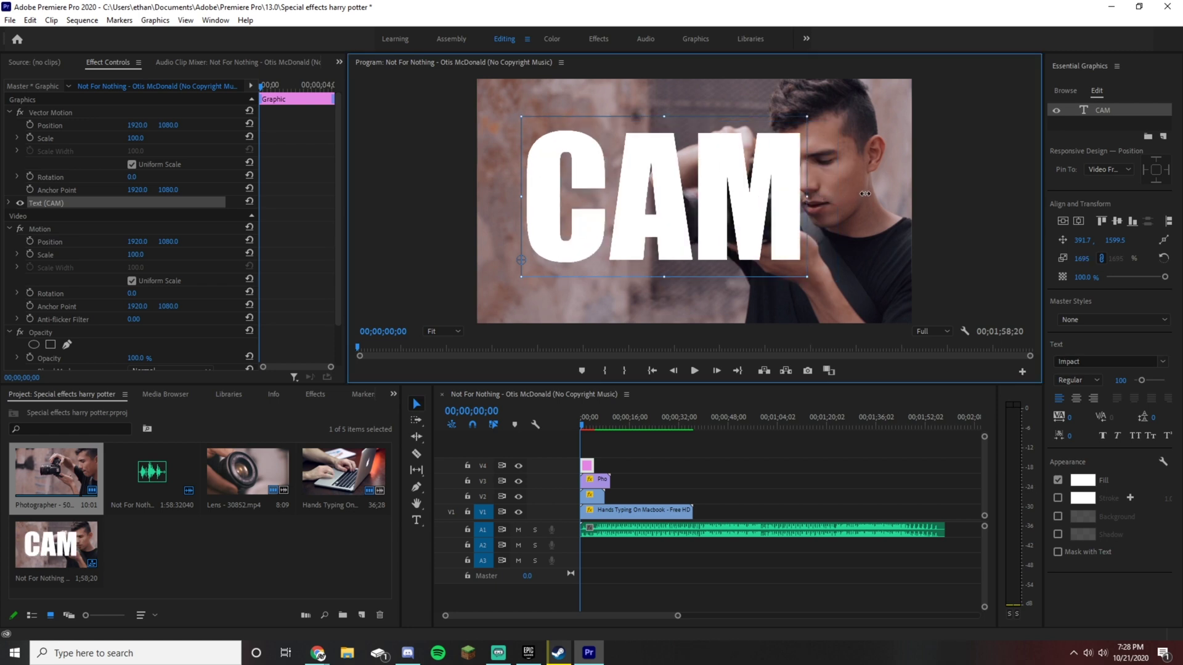
Step: Enlarge the CAM title to a scale of 1763% centred in the frame, and extend its clip past the end of Hands Typing
left_click_drag(879, 192, 860, 152)
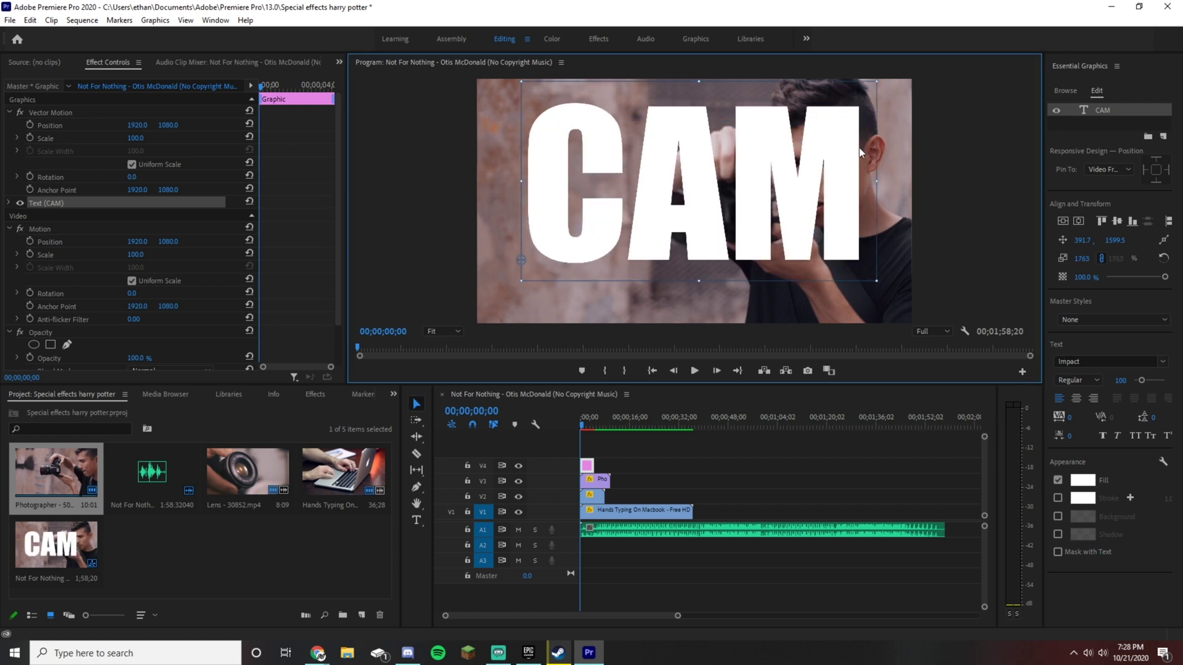
left_click_drag(863, 80, 869, 119)
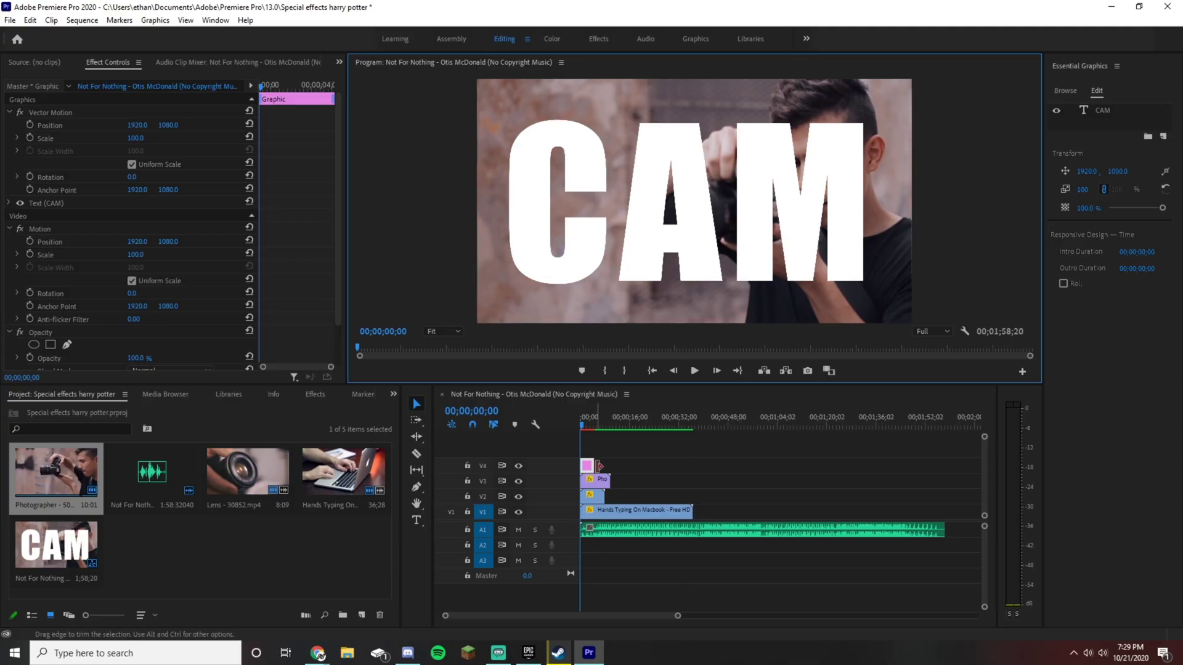
left_click_drag(710, 470, 710, 470)
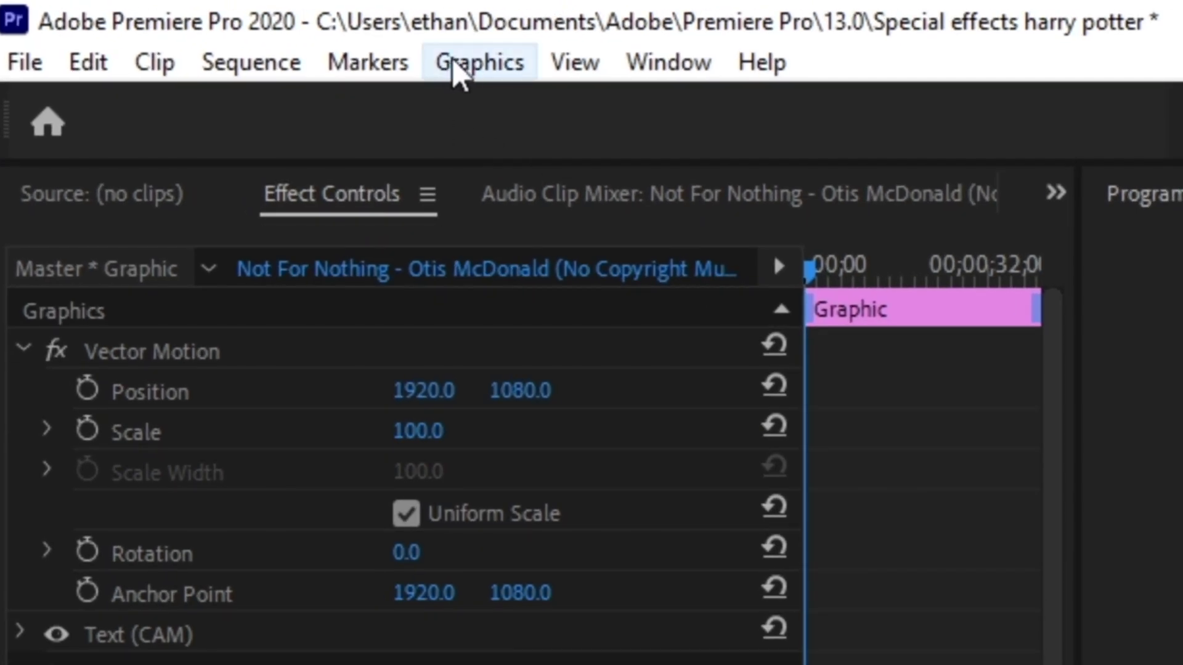
Step: Add a rectangle layer to the CAM graphic and fill it with black (000000)
left_click(151, 20)
mouse_move(579, 212)
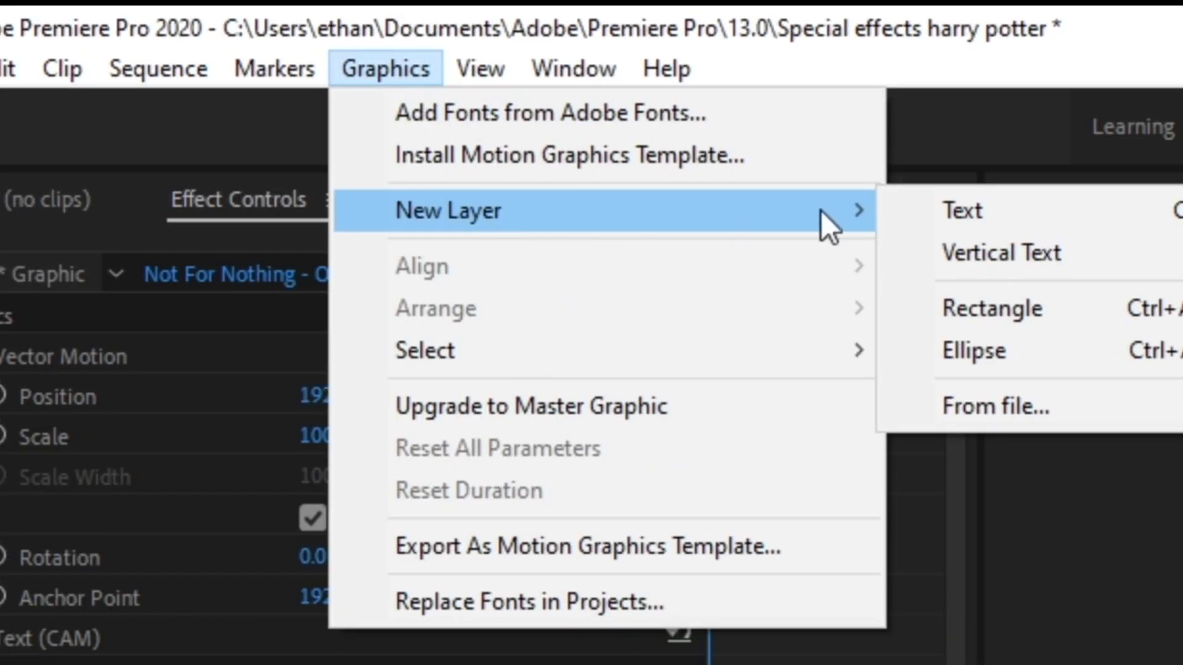
left_click(973, 216)
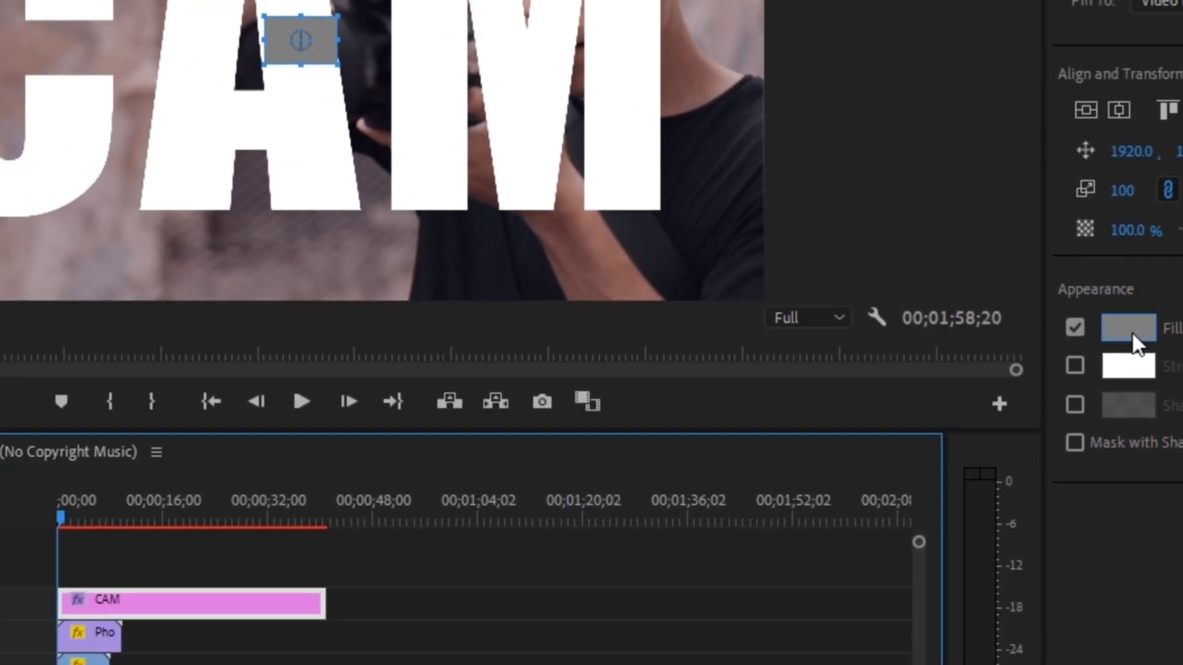
left_click(900, 344)
left_click_drag(138, 345, 394, 213)
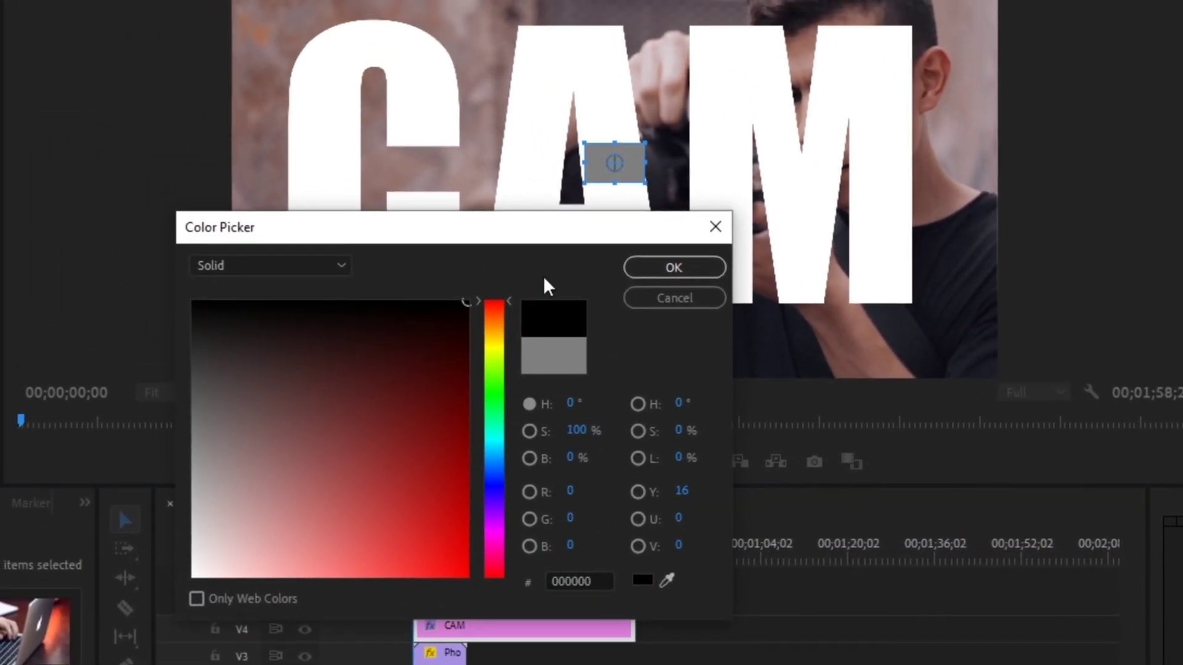
left_click(519, 198)
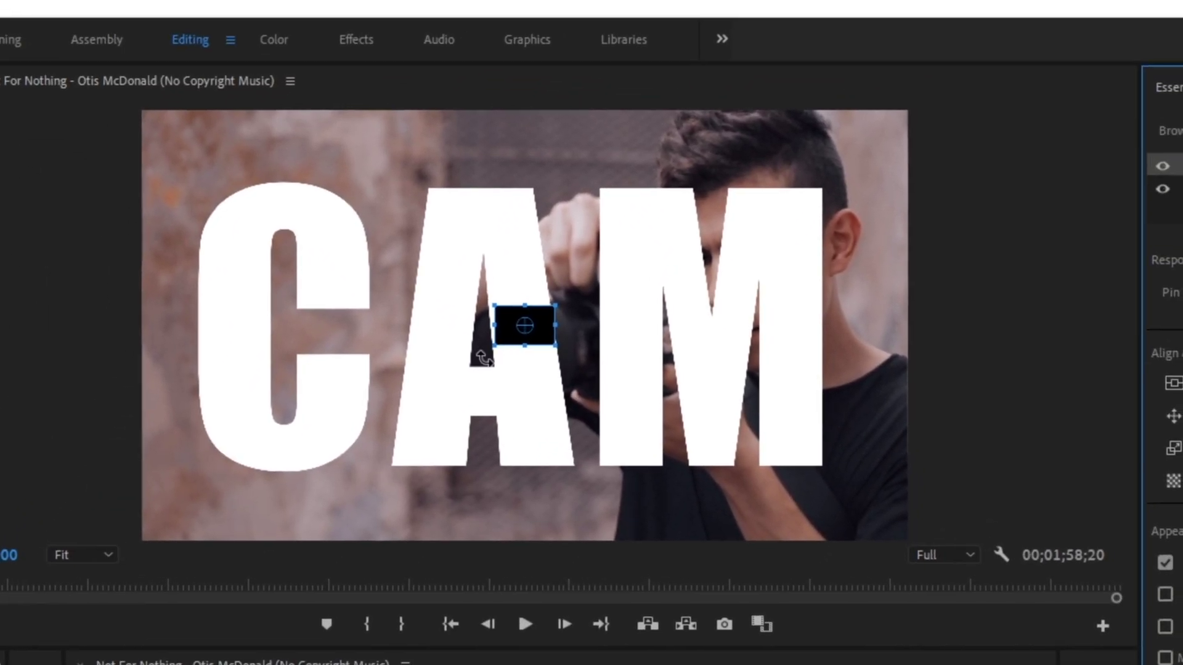
Step: Stretch the black rectangle beyond the whole video frame and place the CAM text layer above it
left_click_drag(495, 345, 119, 560)
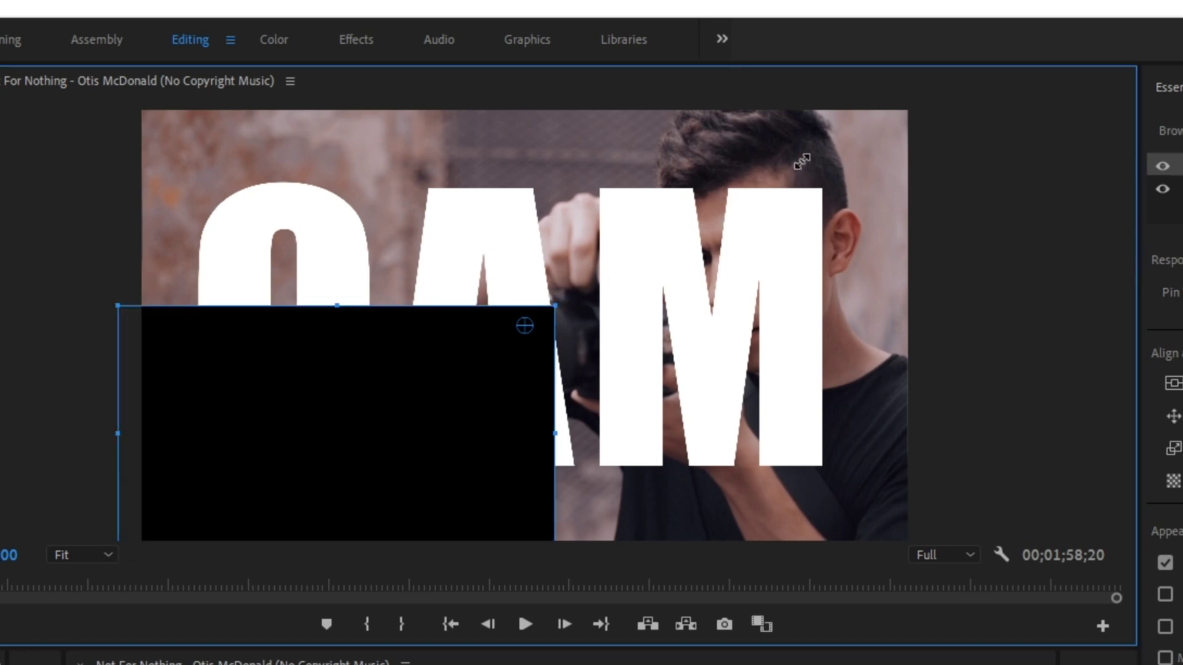
left_click_drag(918, 111, 946, 93)
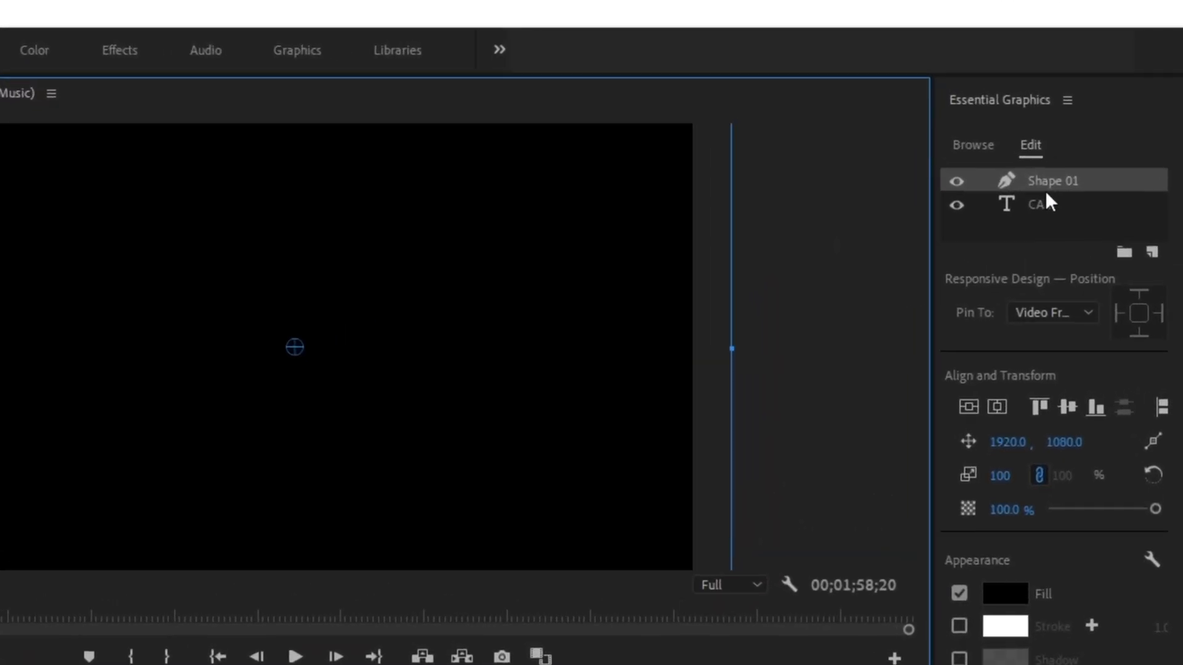
left_click(1040, 207)
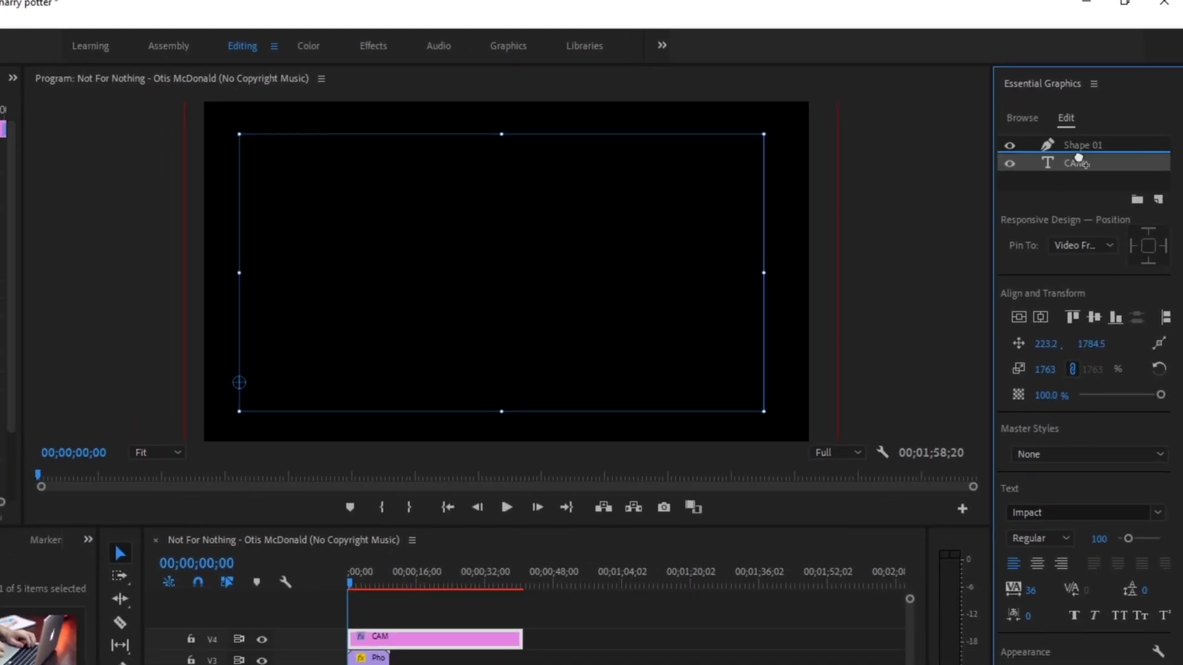
left_click_drag(1070, 173, 1068, 148)
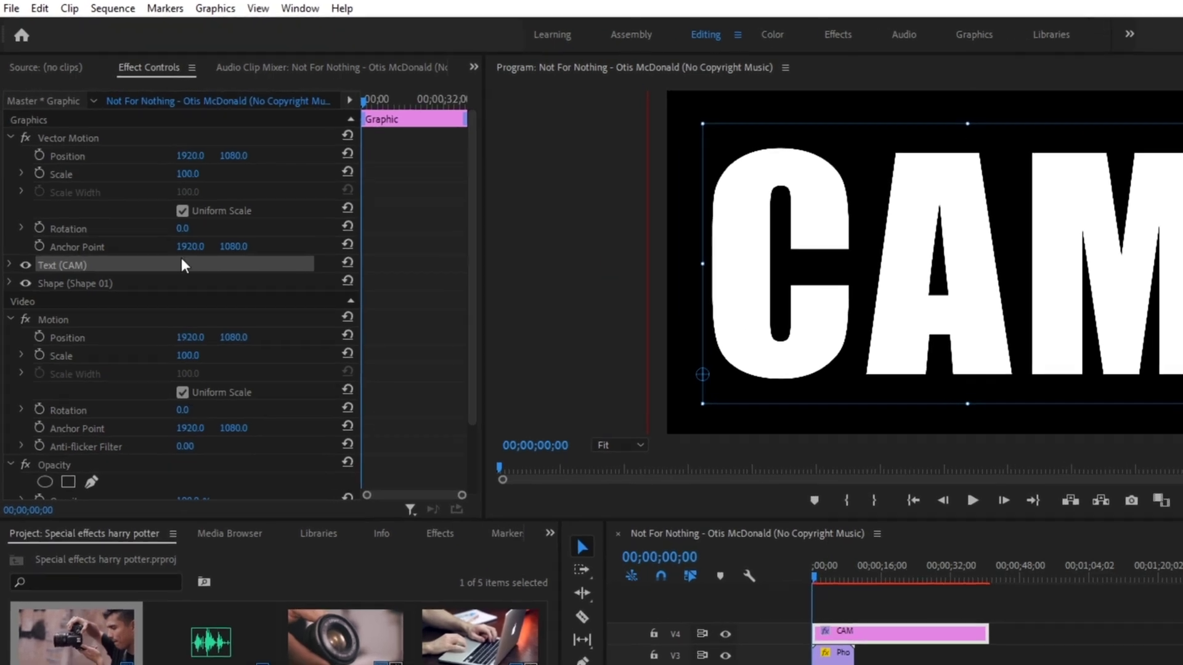
Step: Set the CAM graphic clip's opacity blend mode to Multiply and deselect its text layer
scroll(229, 356, "down", 2)
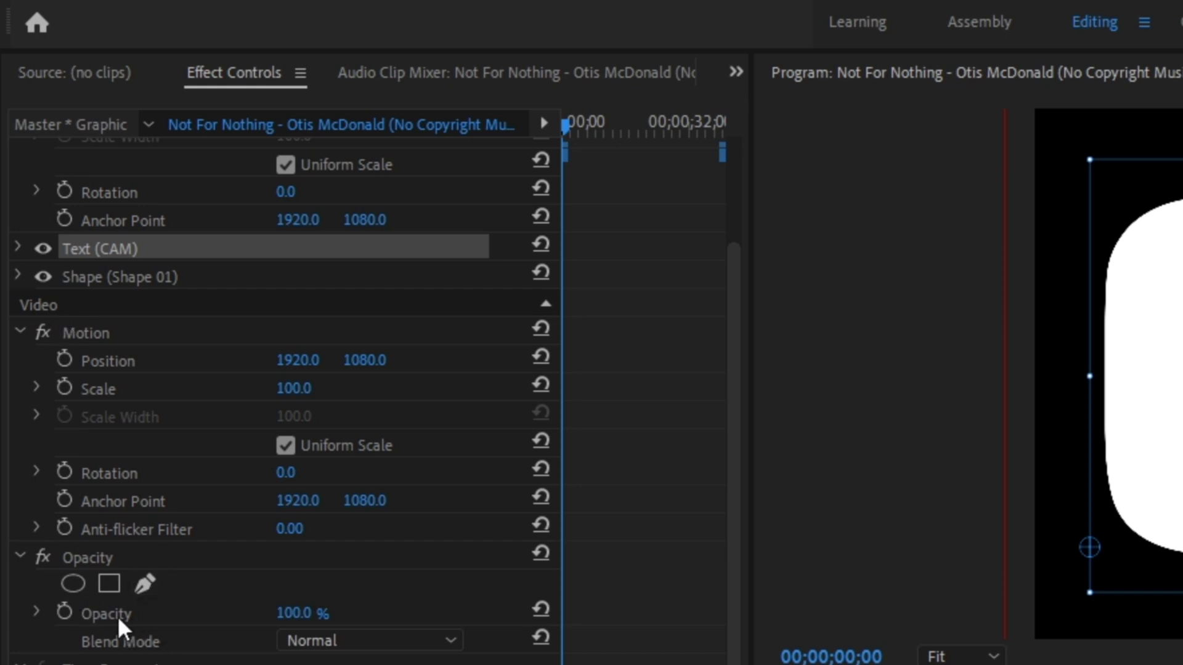
left_click(338, 642)
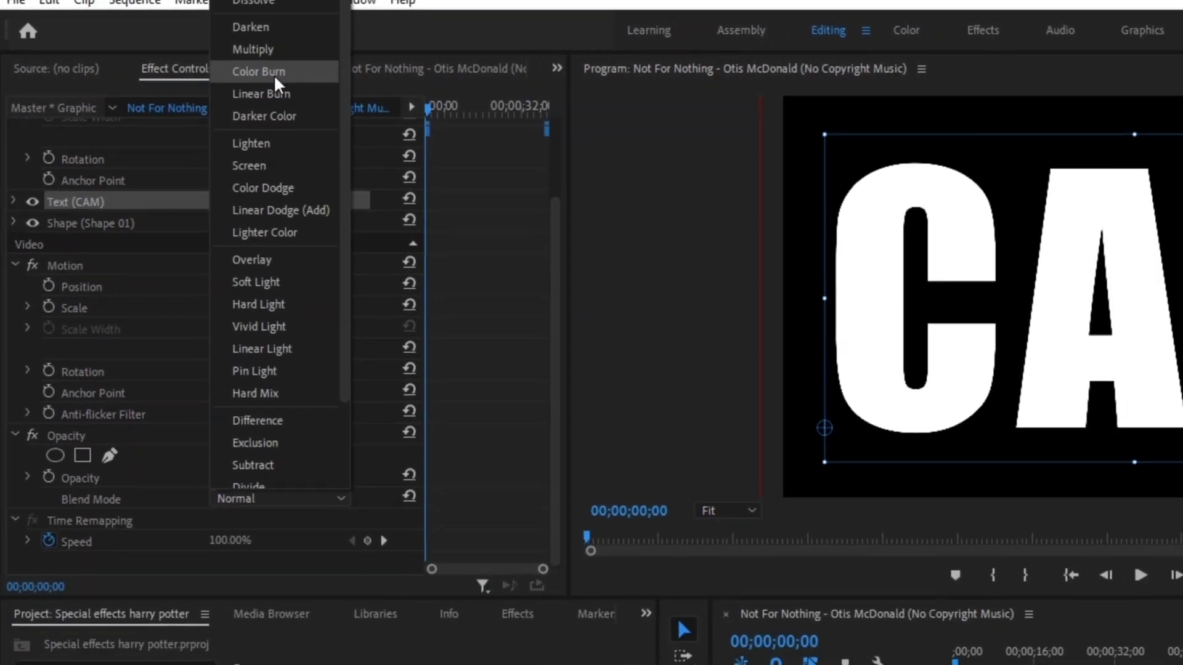
left_click(253, 49)
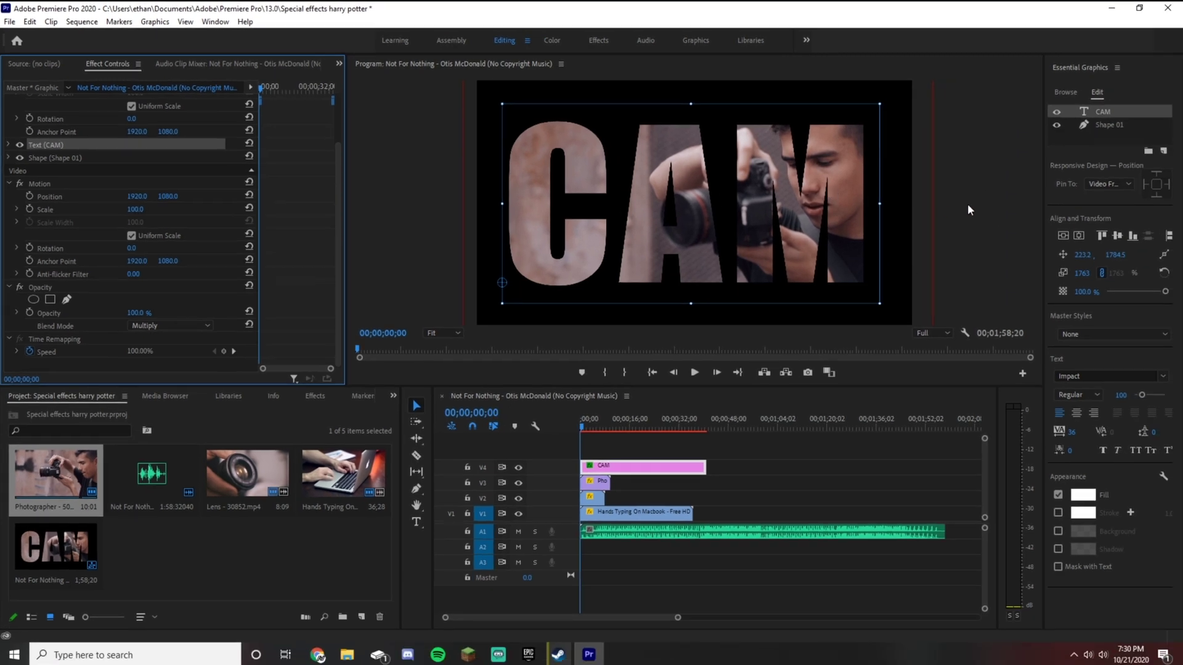
left_click(970, 210)
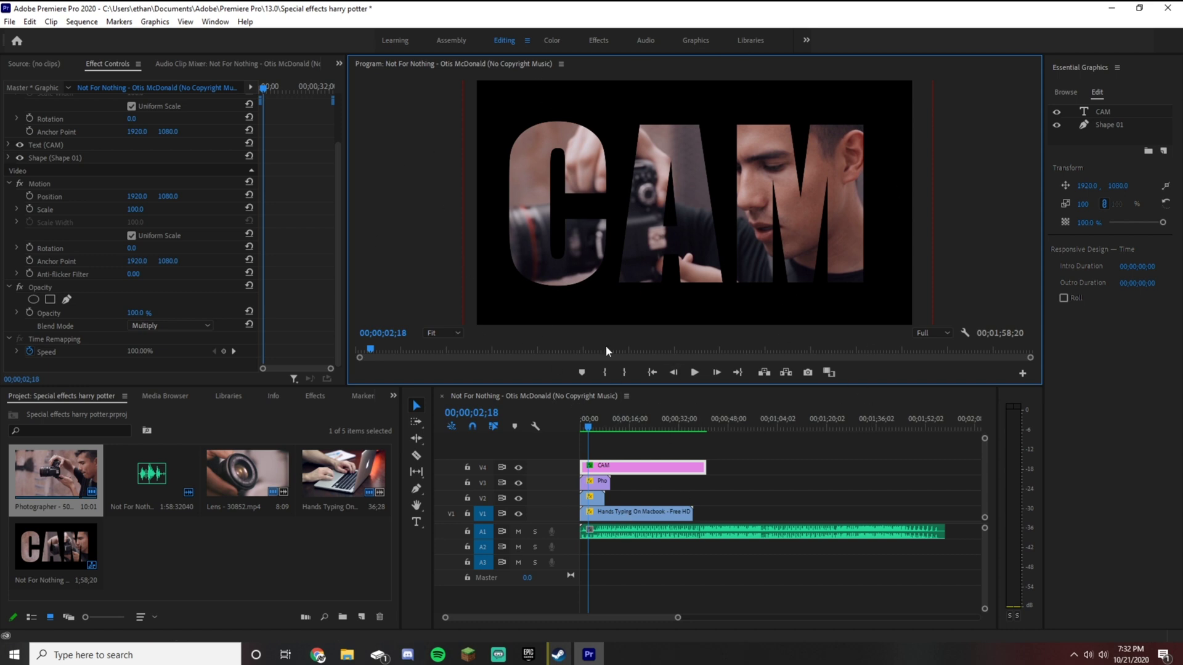
Step: Select the Photographer clip on V3 and lock video tracks V4, V2 and V1
left_click(600, 485)
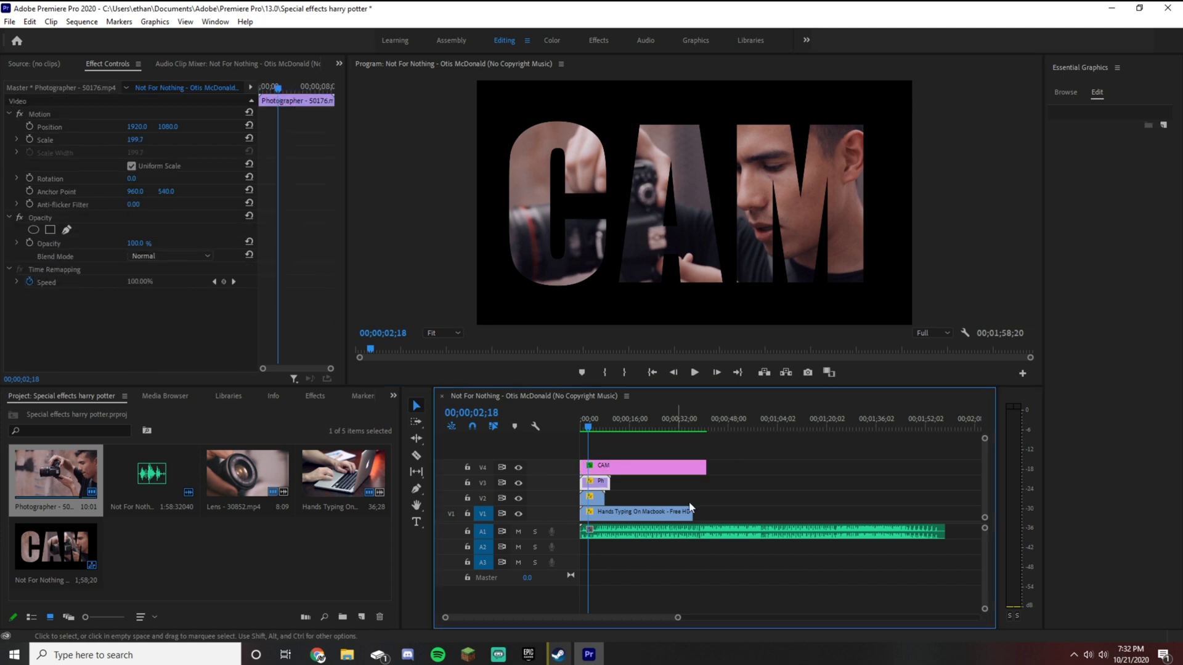
left_click(467, 467)
left_click(467, 514)
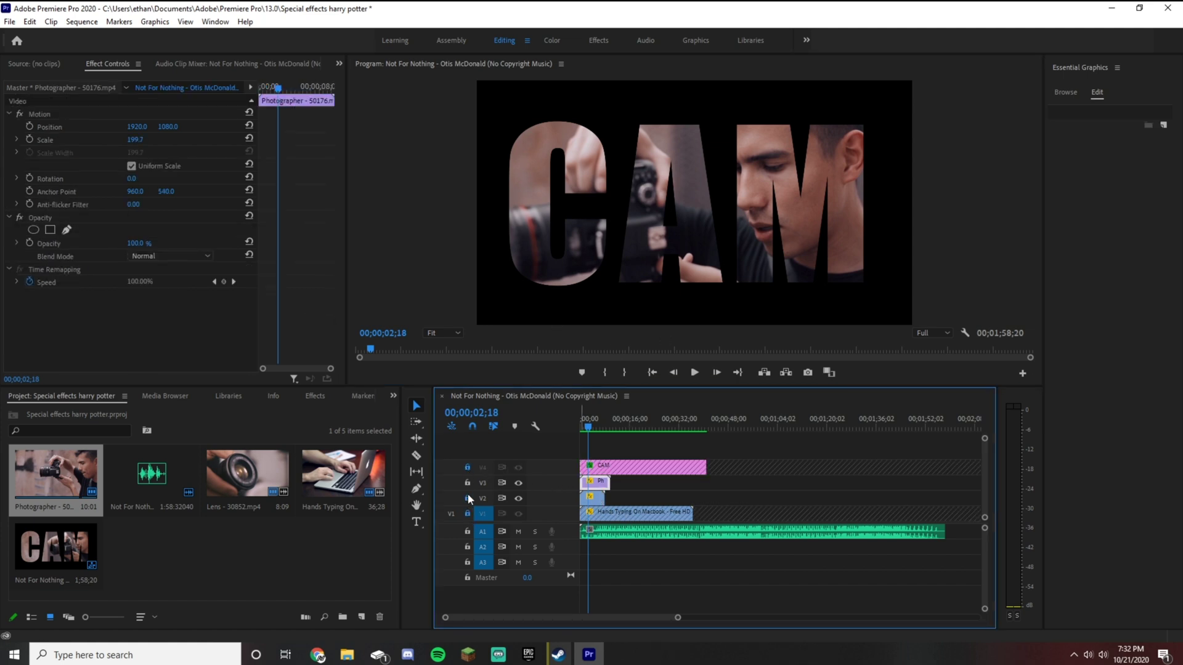
left_click(467, 497)
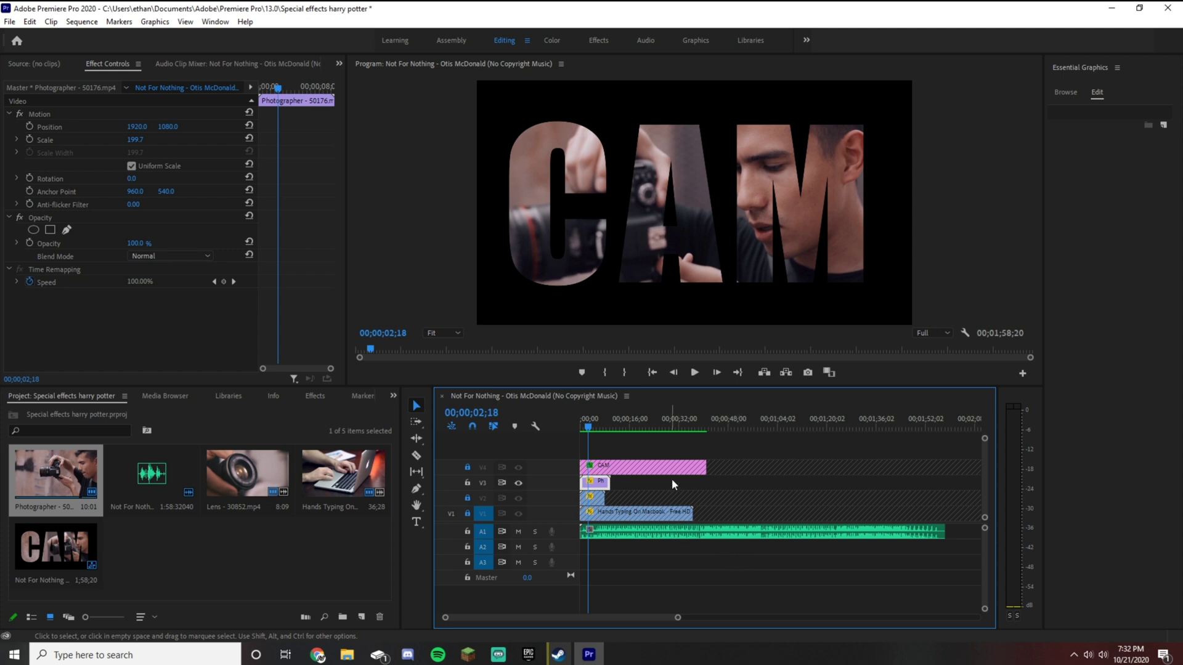
Step: Scale the Photographer clip to about 152.4 and position it behind the letter C at about 658.1, 1085.4
left_click(677, 233)
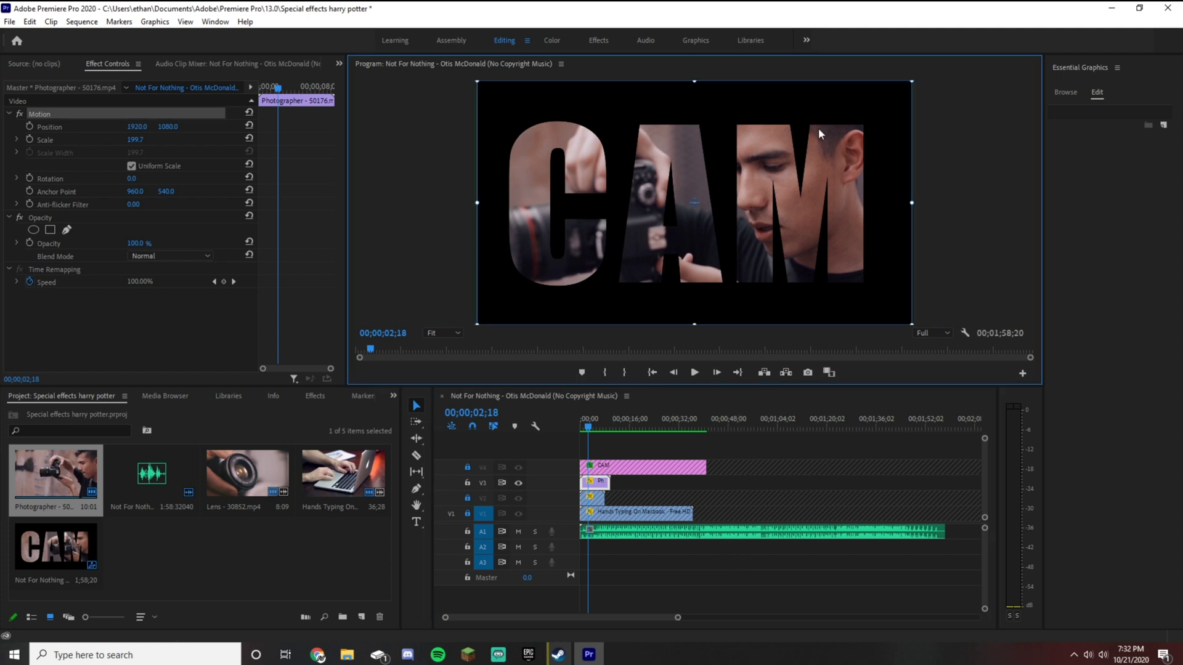
left_click_drag(909, 81, 703, 117)
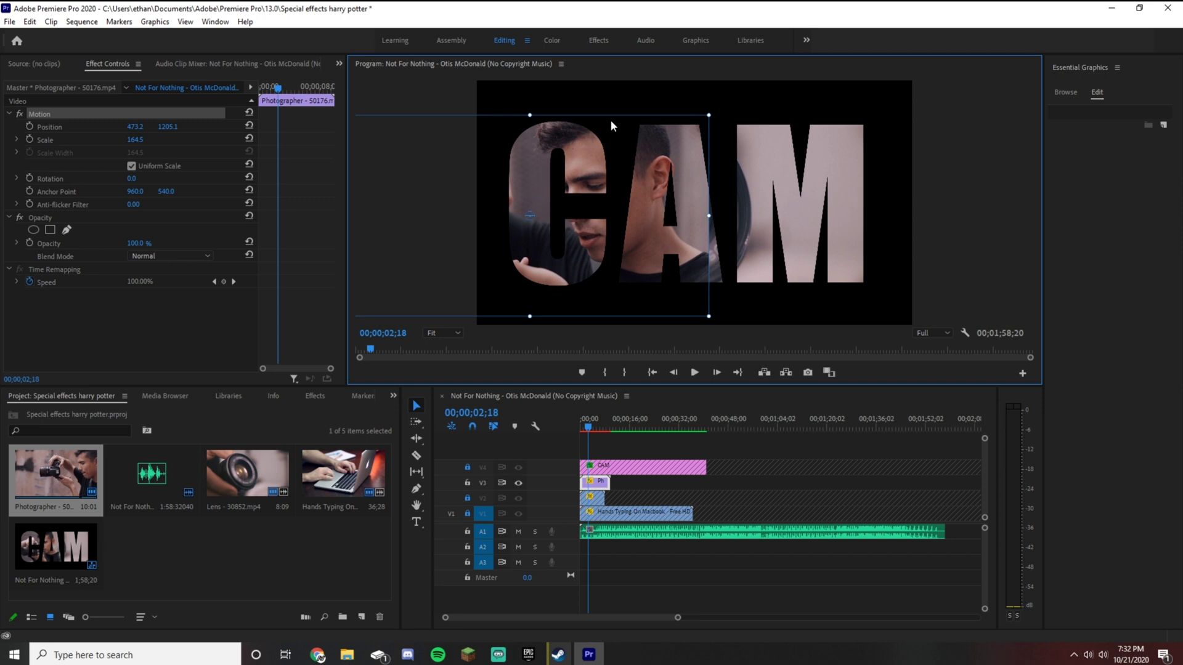
mouse_move(611, 122)
left_mouse_down()
mouse_move(643, 118)
mouse_move(604, 115)
left_mouse_up()
left_click_drag(706, 109, 647, 127)
left_click(450, 183)
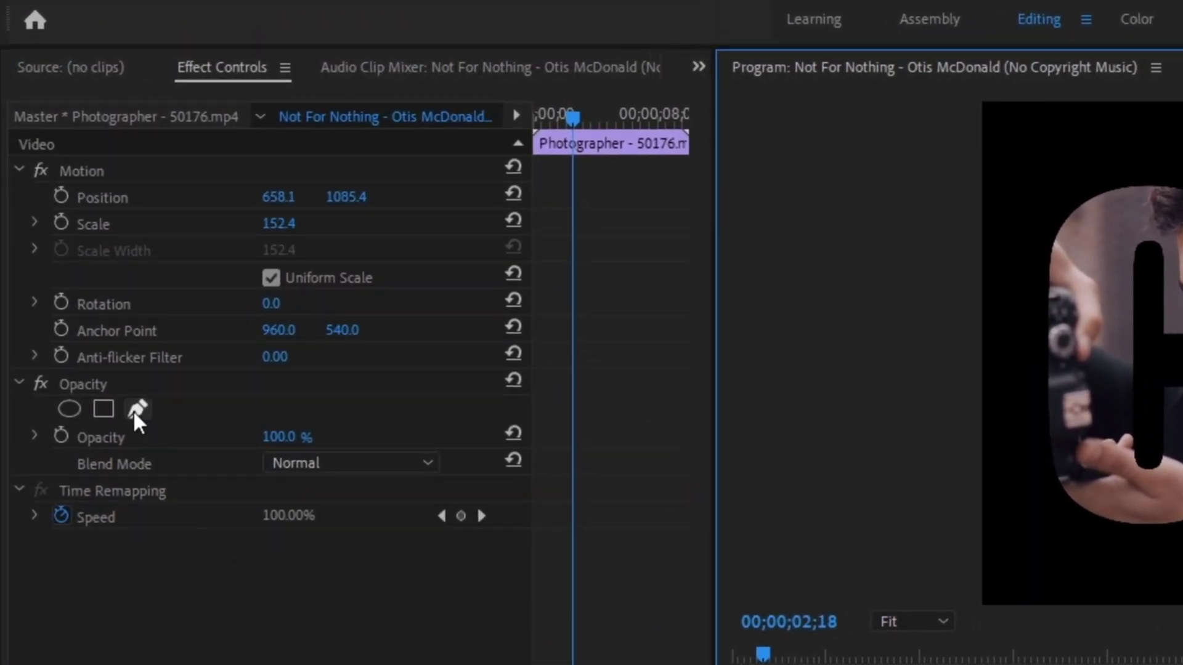
Step: Add a rectangular opacity mask to the Photographer clip and move its corners to enclose only the letter C
left_click(102, 409)
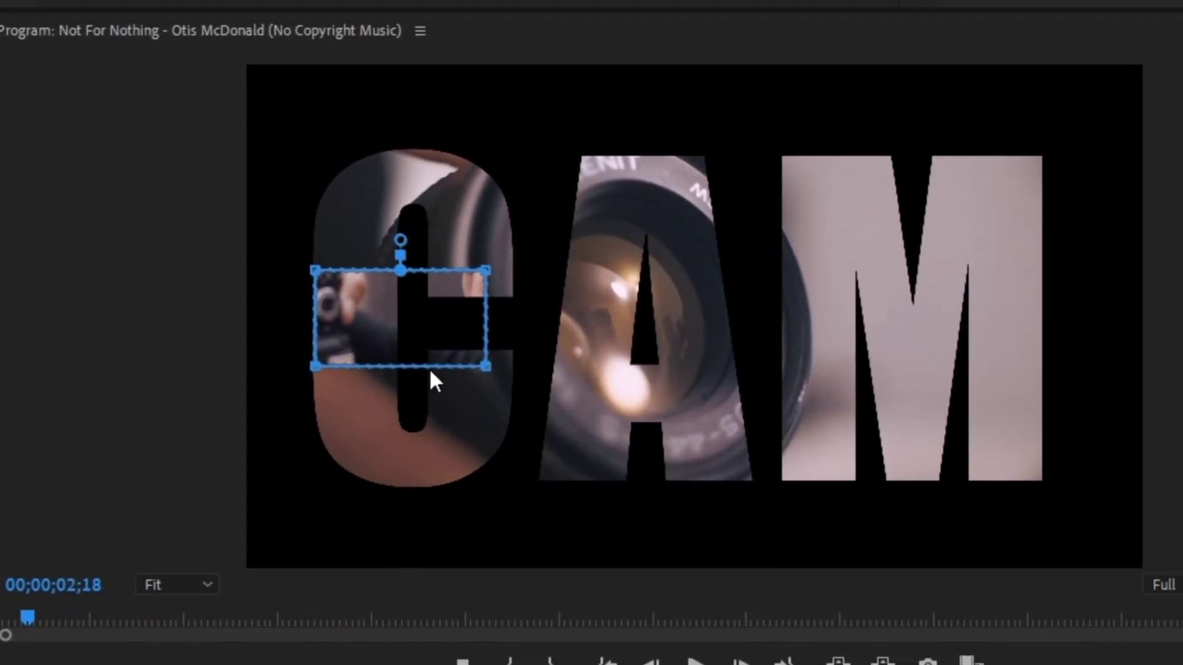
left_click(549, 123)
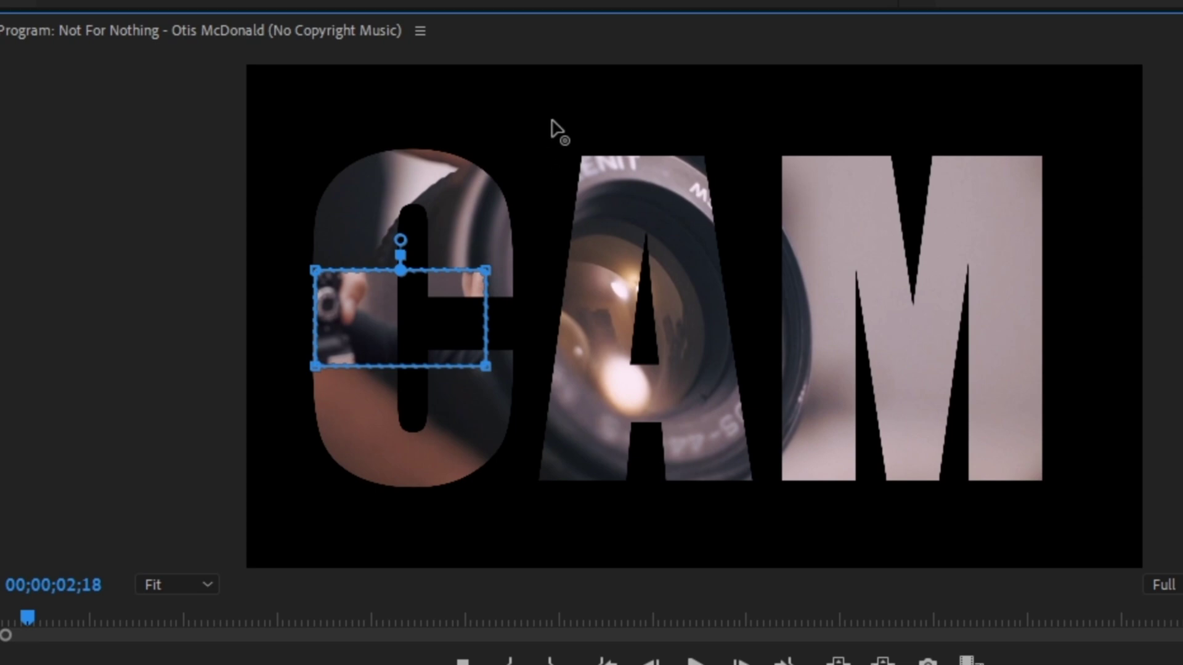
left_click_drag(314, 270, 292, 142)
left_click_drag(487, 365, 531, 481)
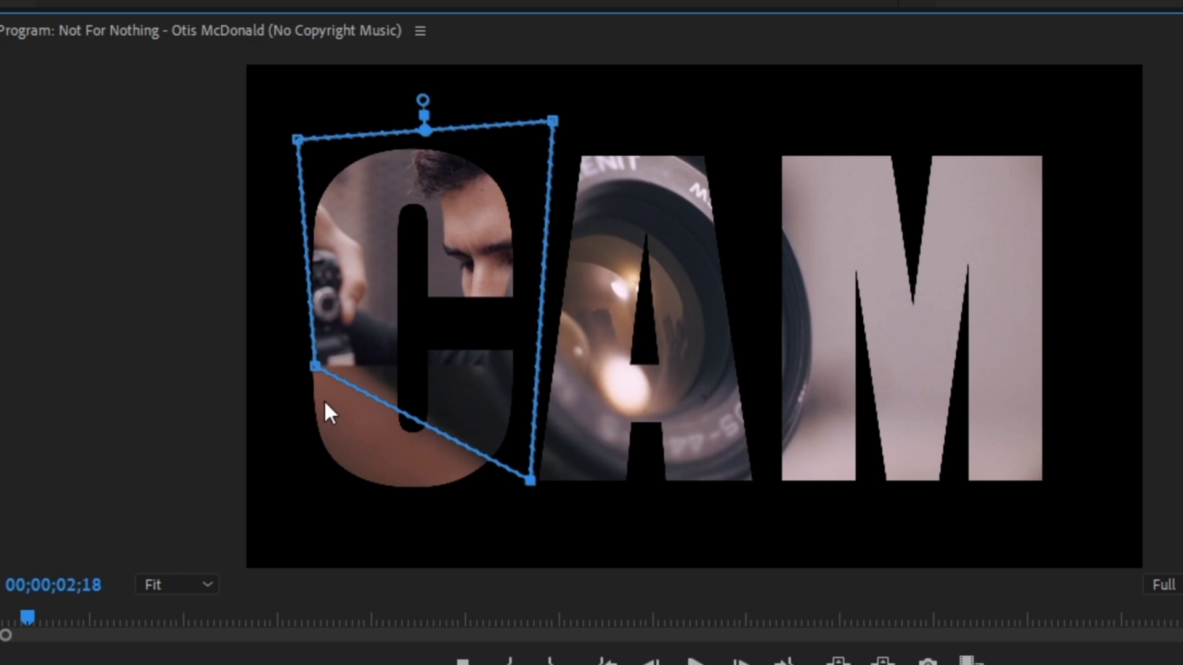
left_click_drag(325, 407, 297, 485)
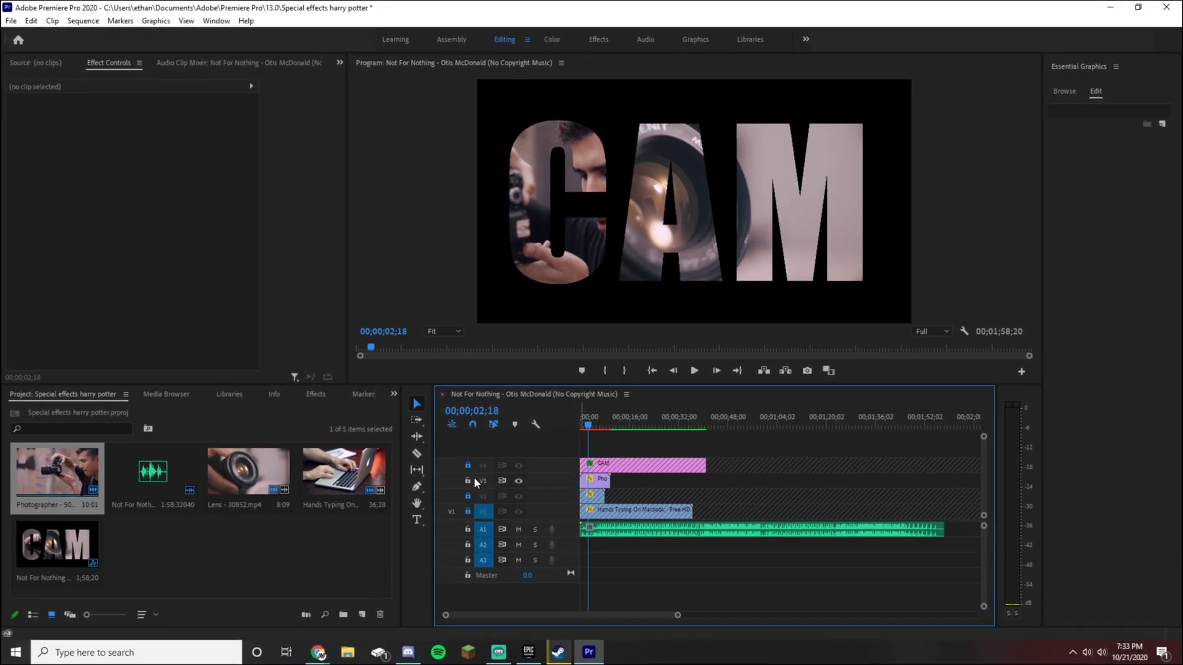
Step: Leave only video track V2 unlocked, with tracks V4, V3 and V1 locked
left_click(464, 471)
left_click(464, 502)
left_click(467, 512)
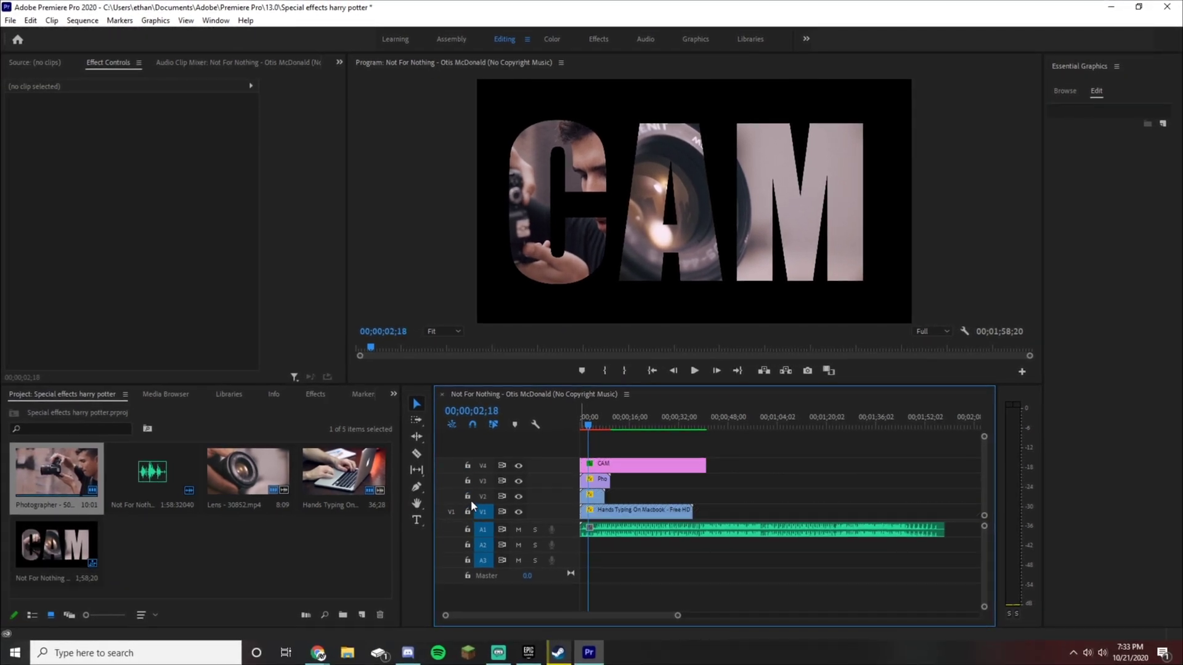
left_click(466, 480)
left_click(467, 465)
left_click(467, 512)
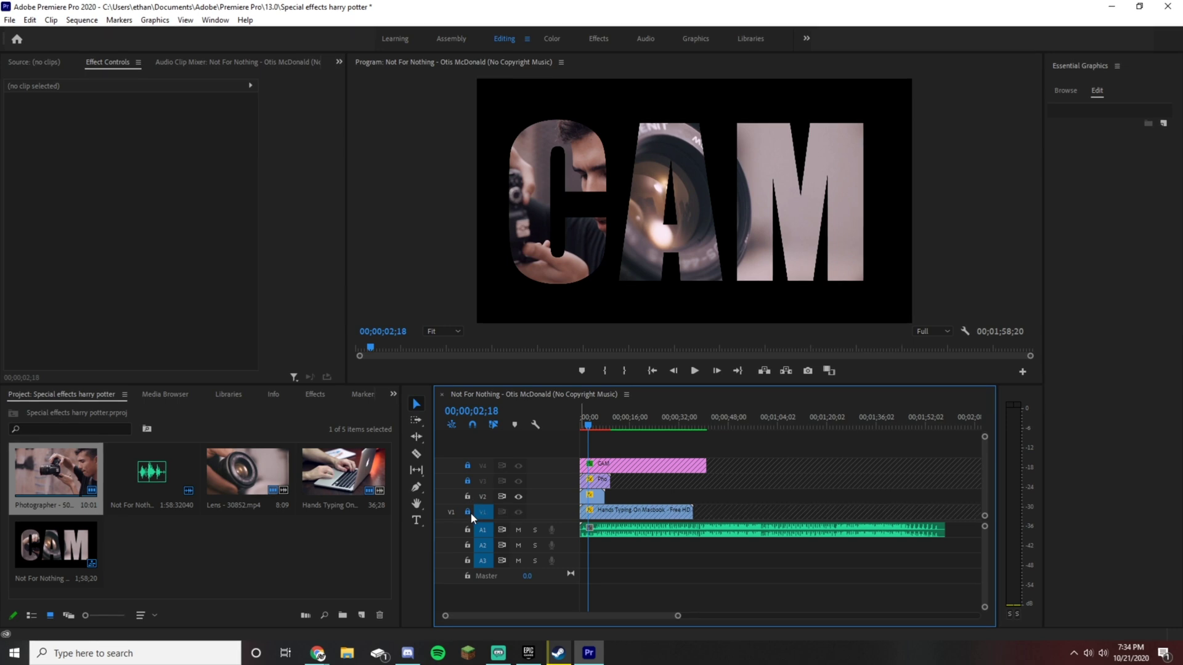
Step: Scale the Lens clip on V2 to about 138.3 and position it behind the letter A at about 1903.7, 1080.0
left_click(666, 233)
left_click(666, 233)
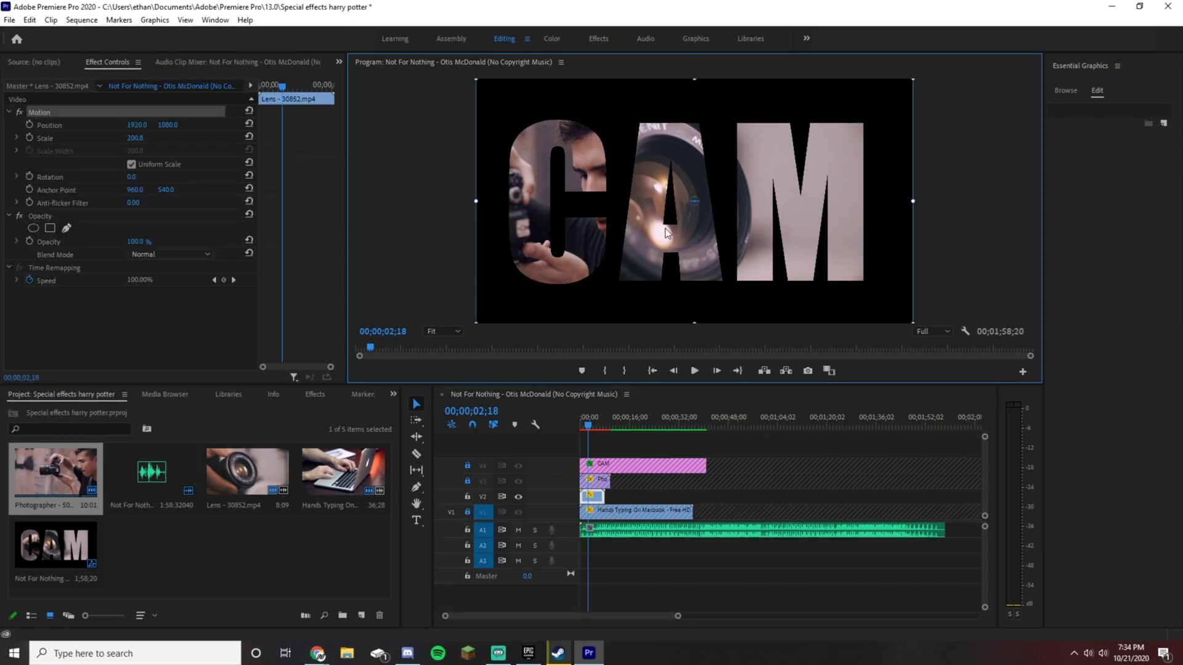
left_click_drag(911, 79, 835, 117)
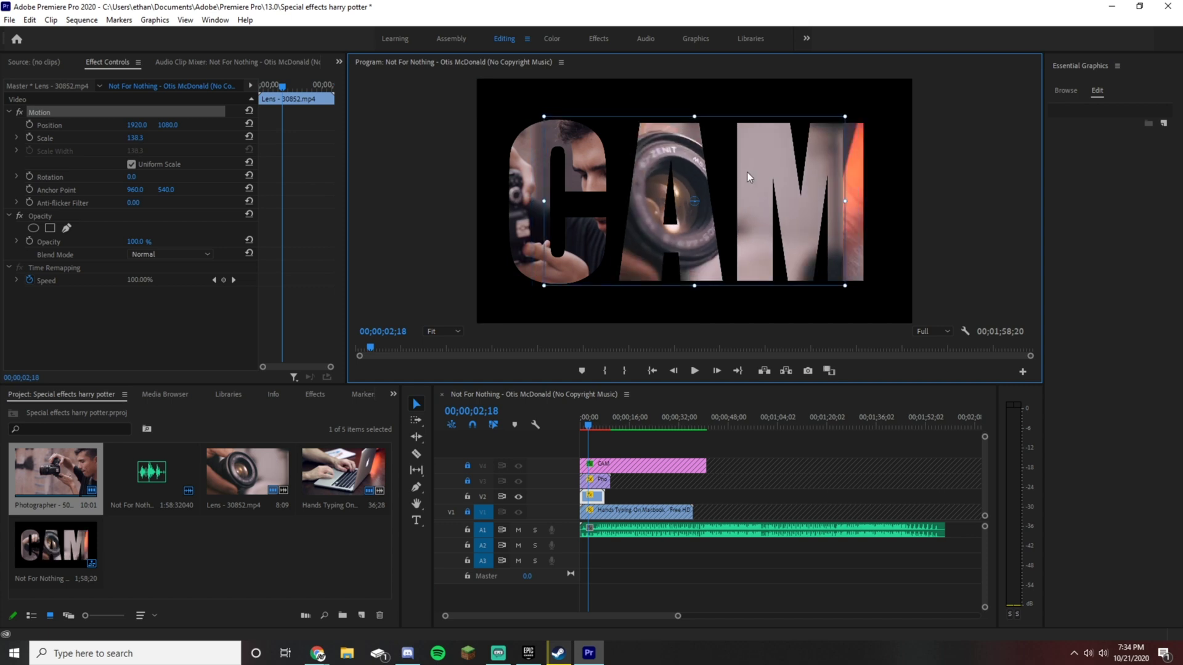
left_click_drag(738, 176, 736, 177)
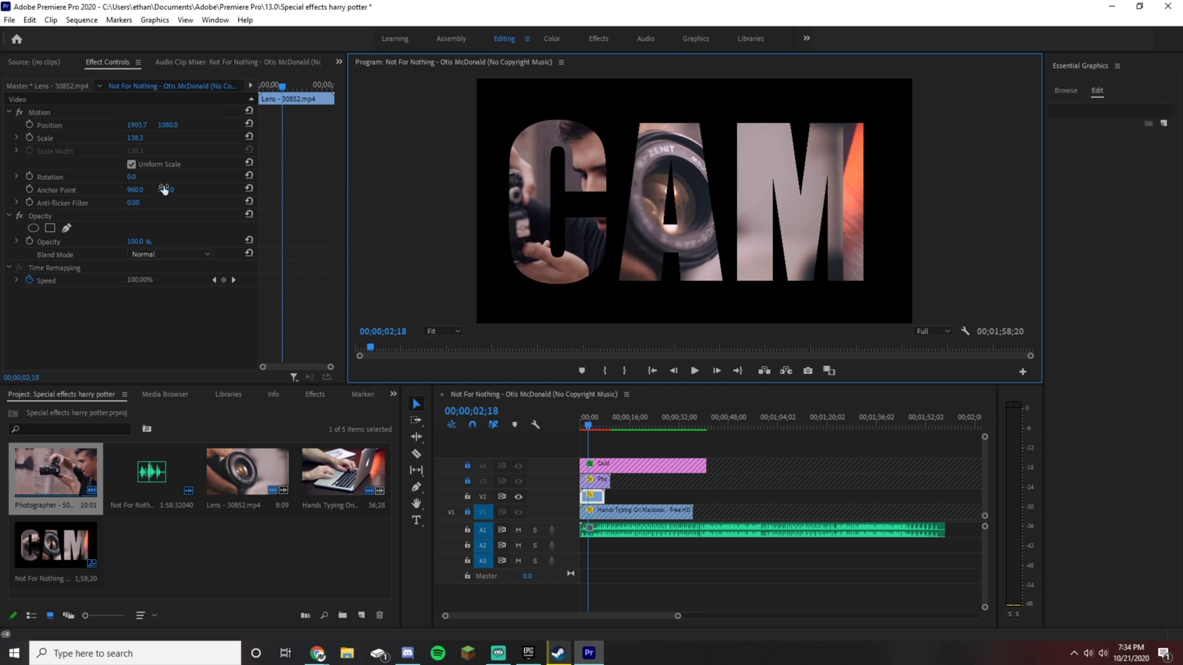
Step: Add a rectangular opacity mask to the Lens clip and move its corners to enclose only the letter A
left_click(49, 228)
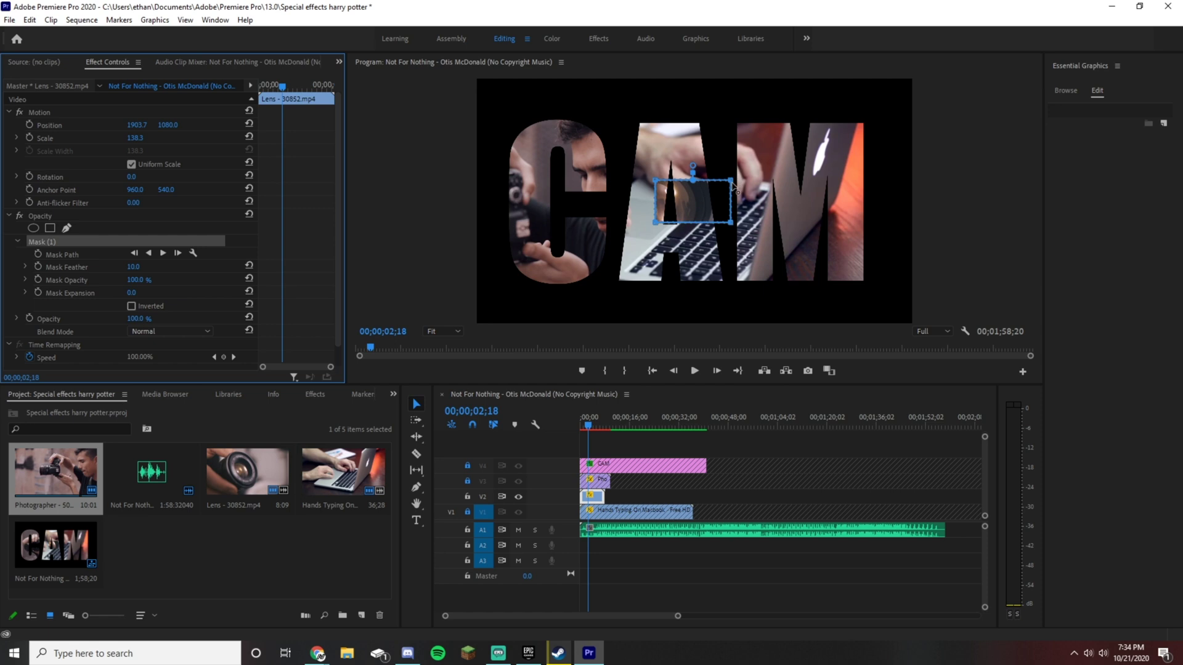
left_click(738, 182)
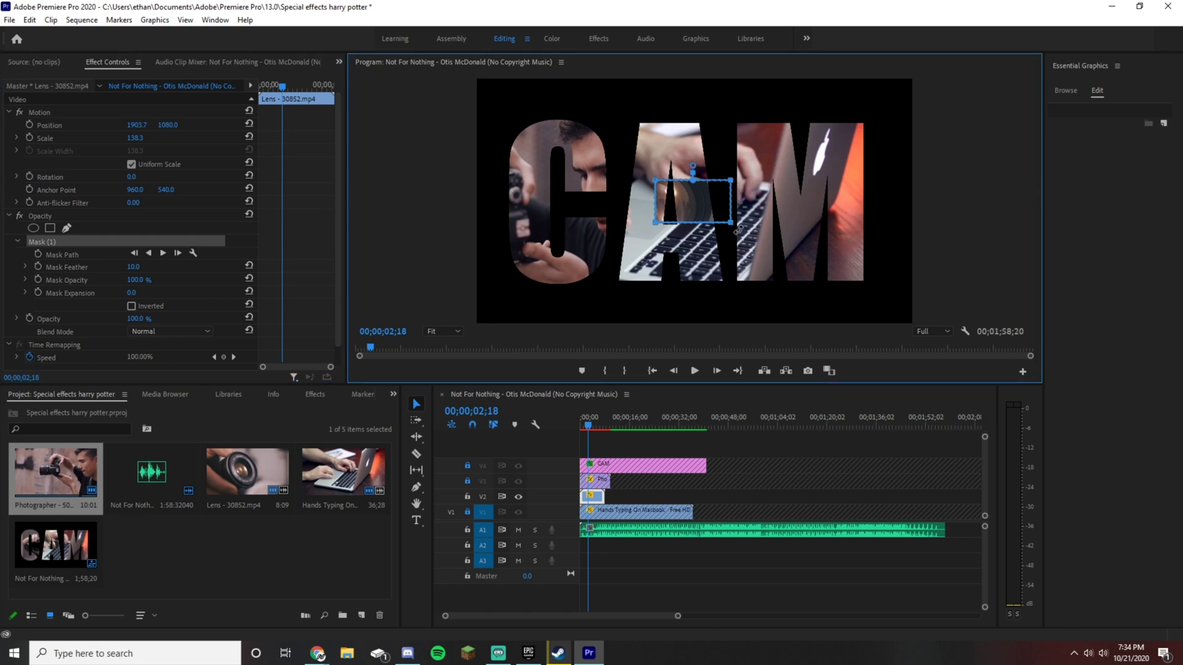
left_click_drag(731, 222, 733, 291)
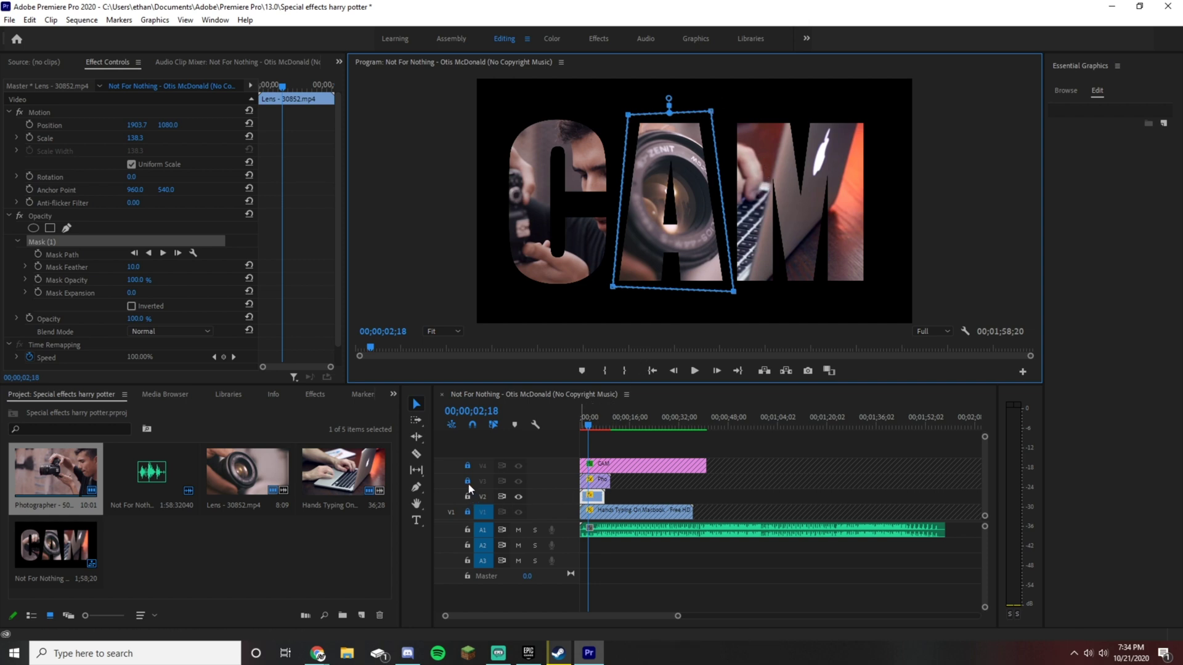
Step: Unlock video track V1 and leave tracks V4, V3 and V2 locked
left_click(467, 466)
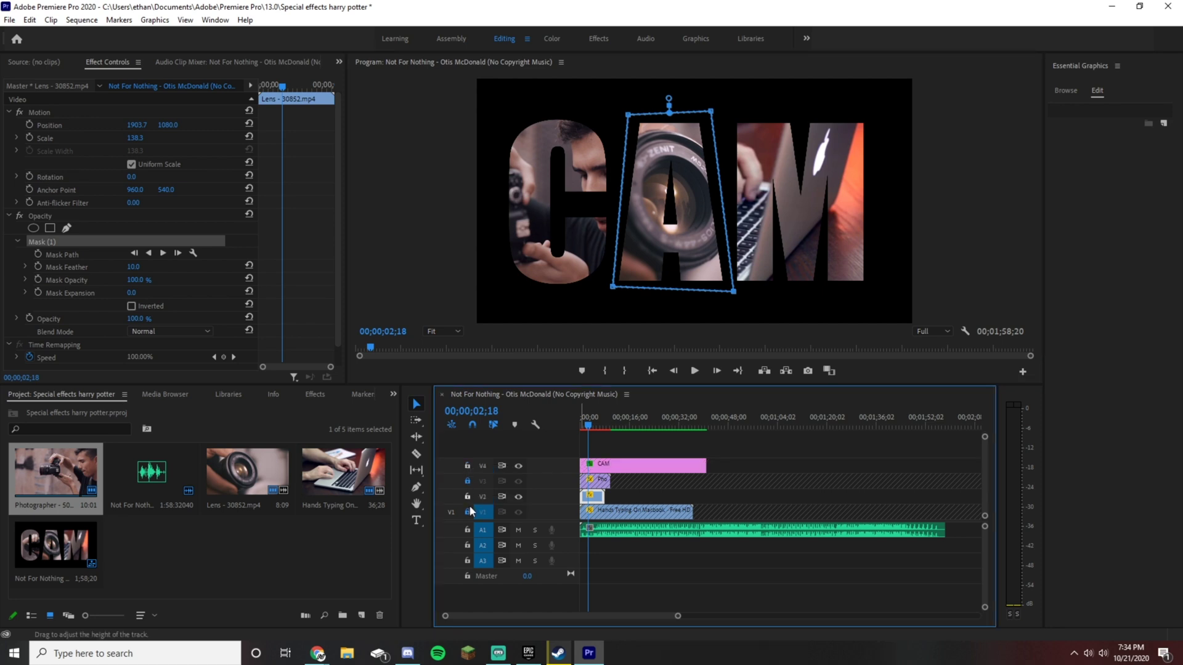
left_click(467, 481)
left_click(468, 512)
left_click(467, 497)
left_click(467, 465)
left_click(467, 481)
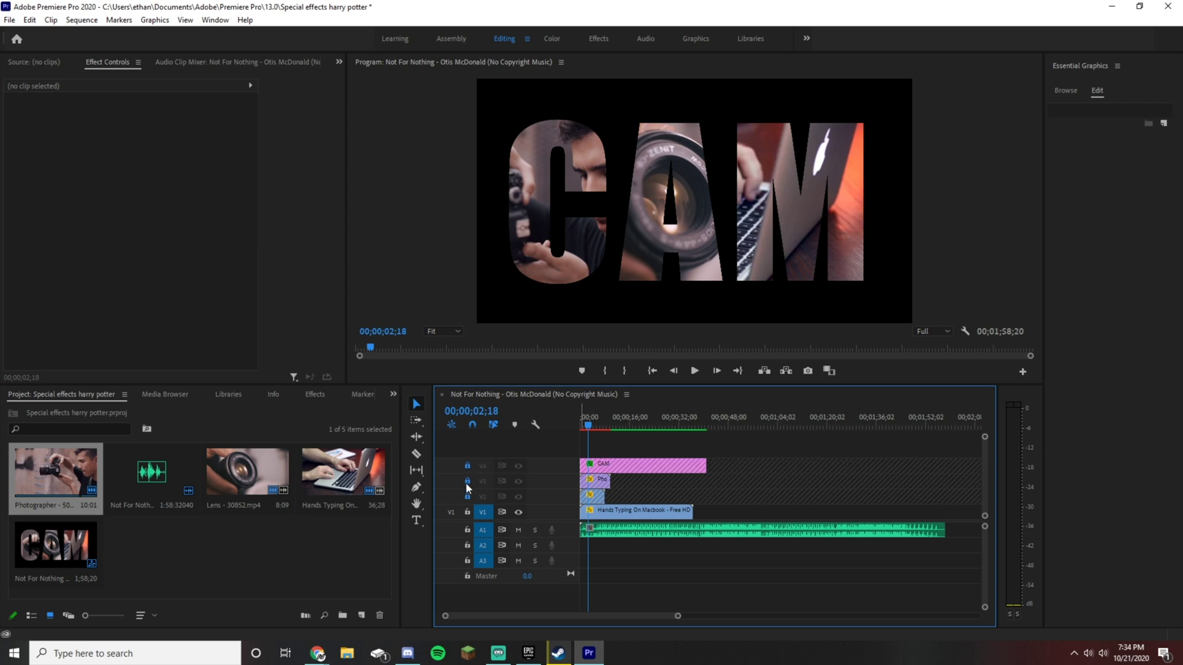
Step: Scale the Hands Typing clip on V1 to about 465.7 and position it behind the letter M at about 2415.0, 1025.6
left_click(610, 511)
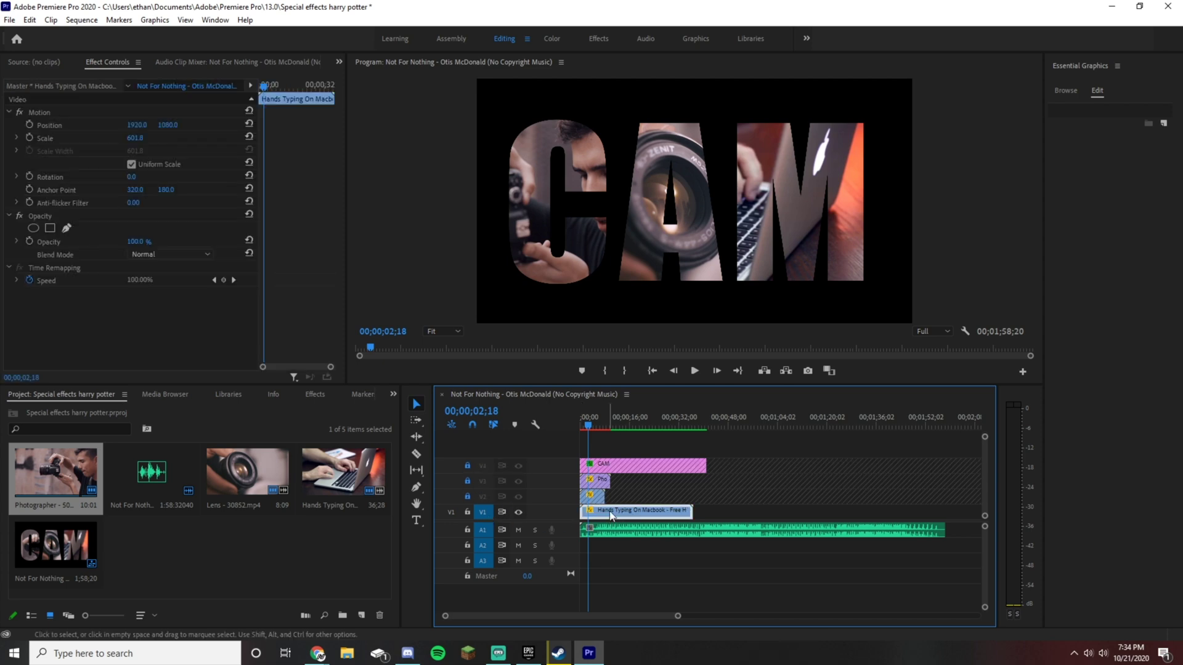
left_click(781, 164)
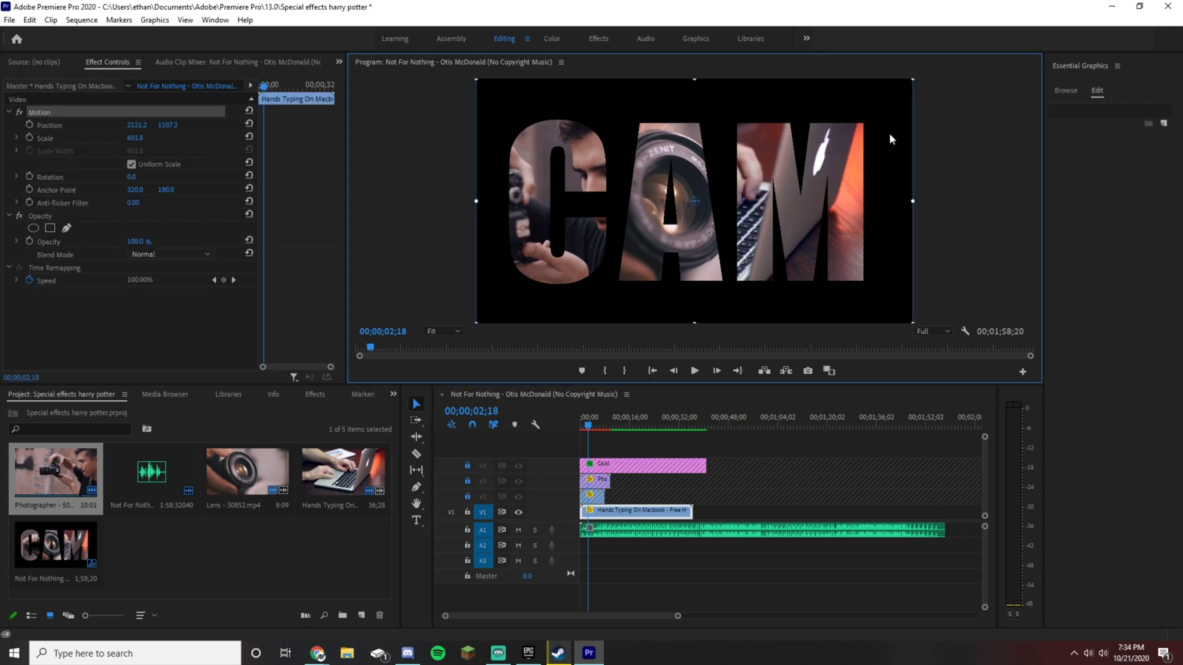
left_click_drag(910, 78, 909, 108)
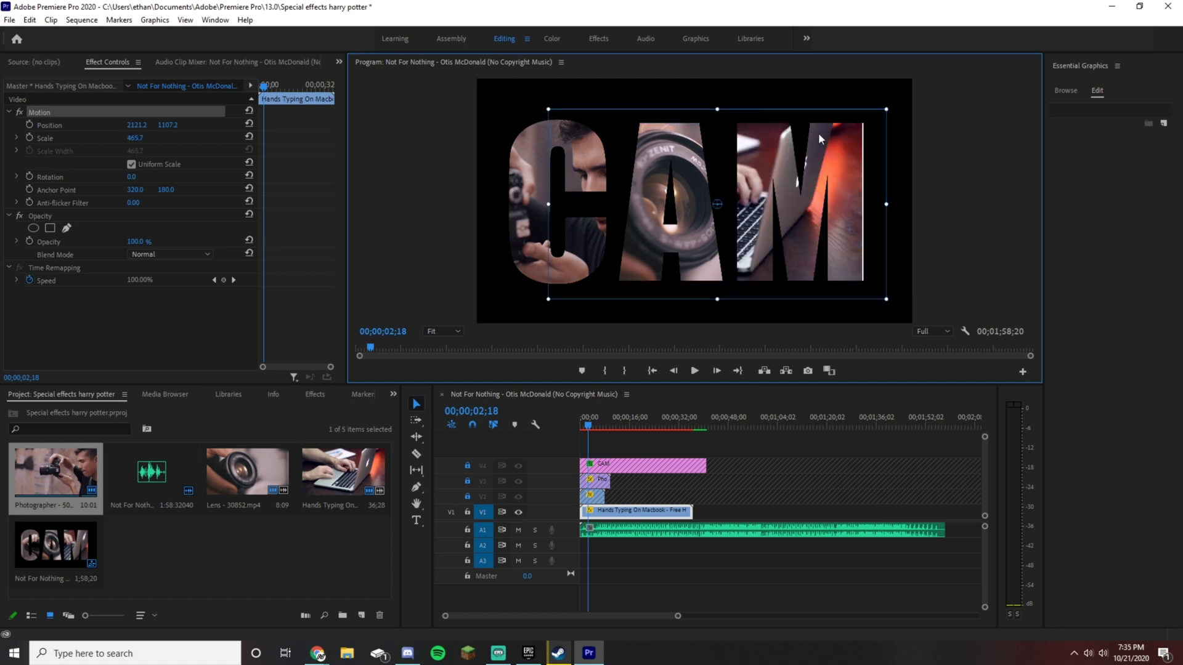
left_click_drag(821, 175, 840, 188)
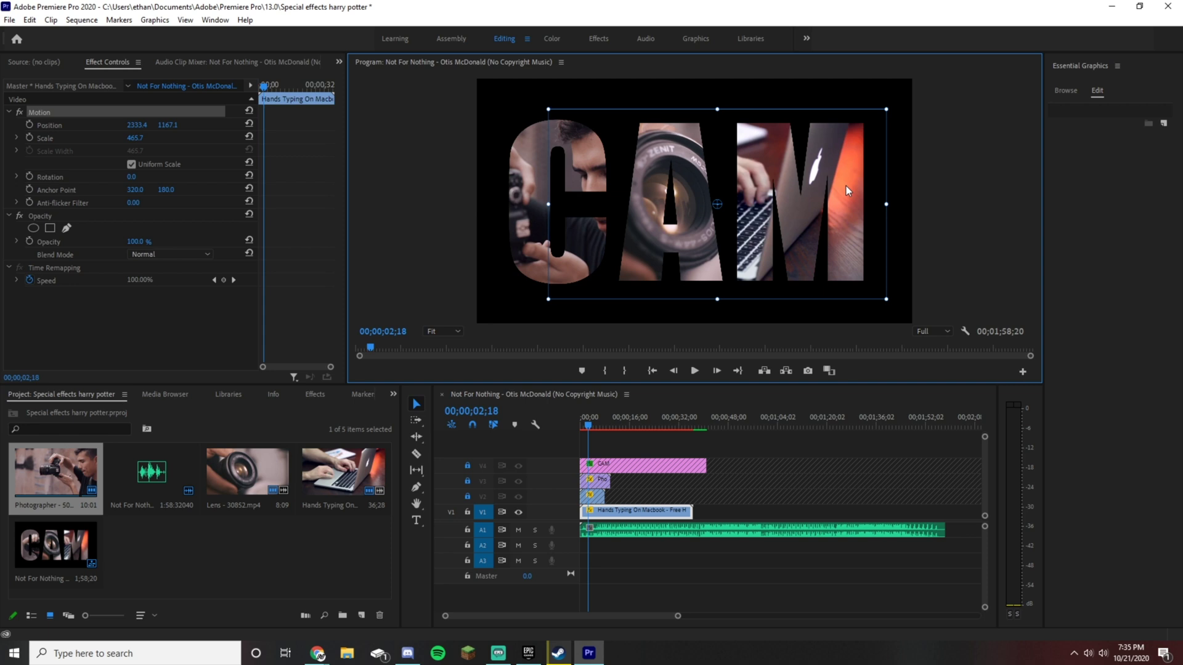
left_click_drag(845, 186, 853, 174)
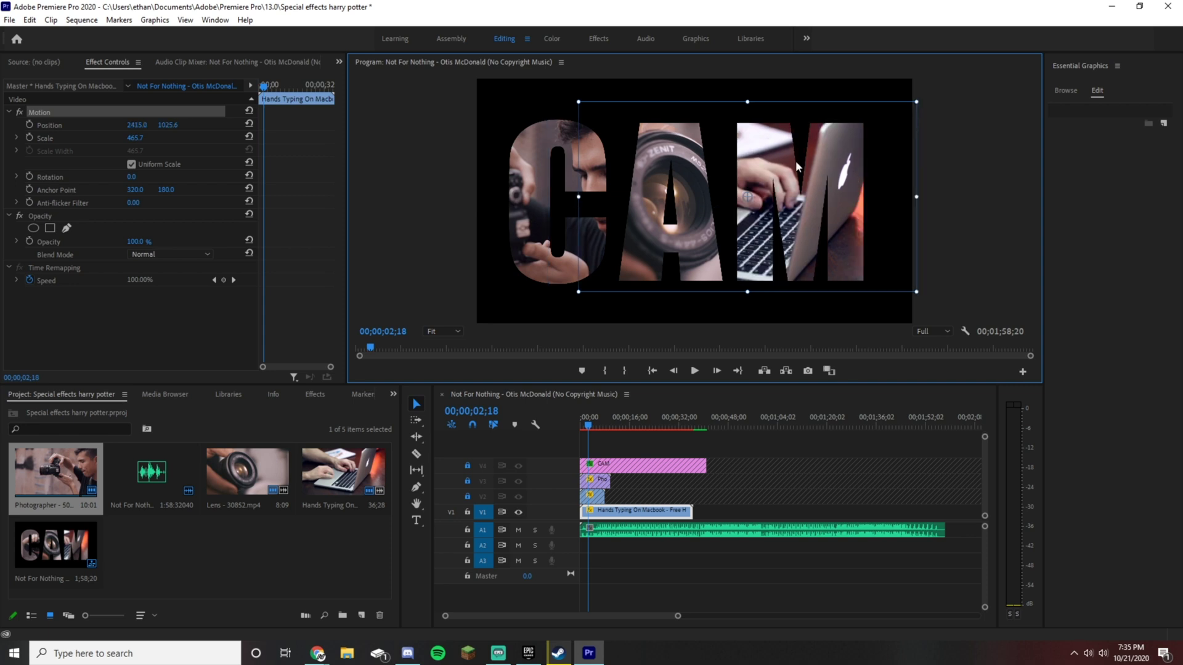
left_click(543, 101)
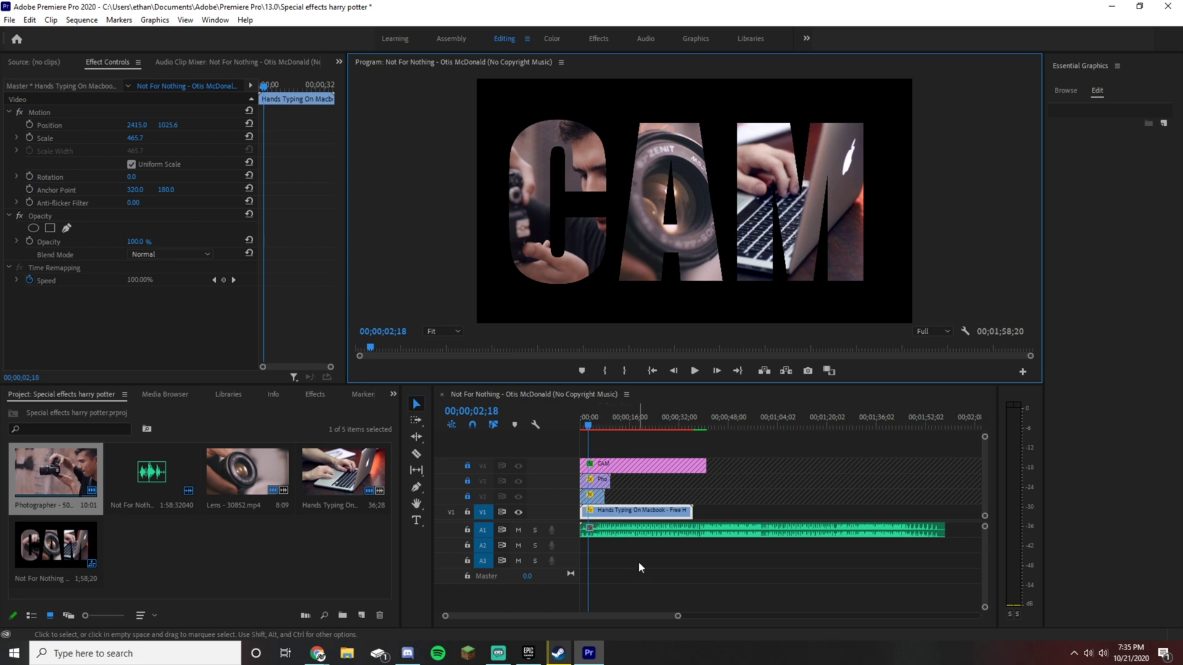
Step: Unlock video tracks V2, V3 and V4
left_click(467, 497)
left_click(468, 481)
left_click(468, 466)
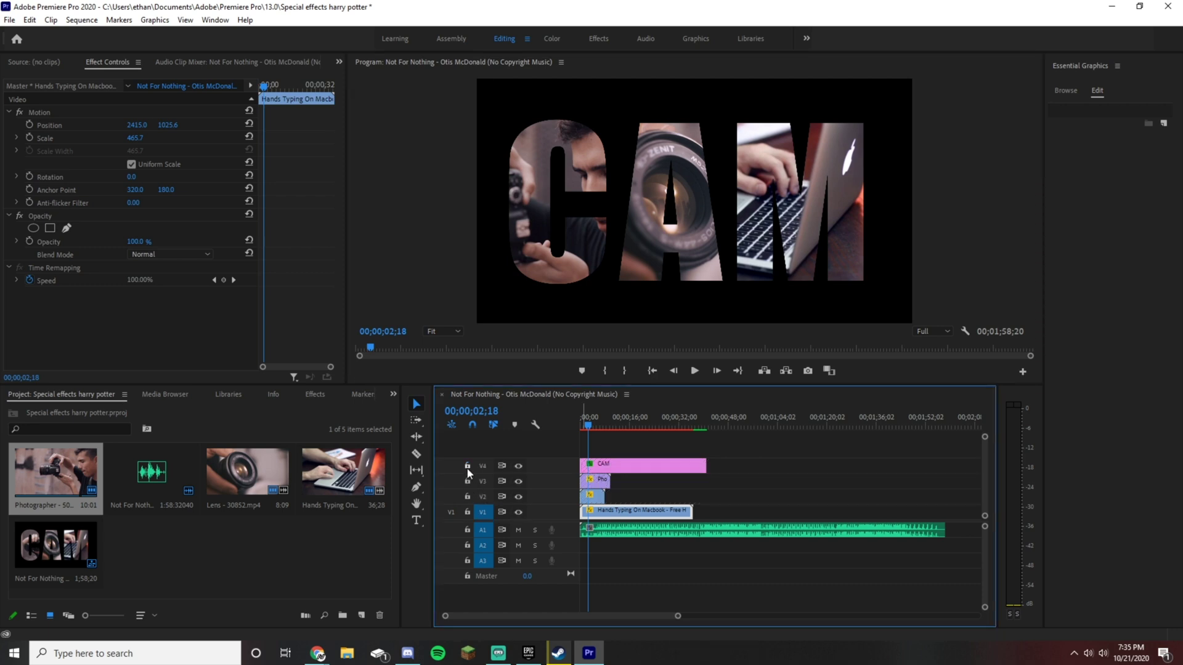
key("Return")
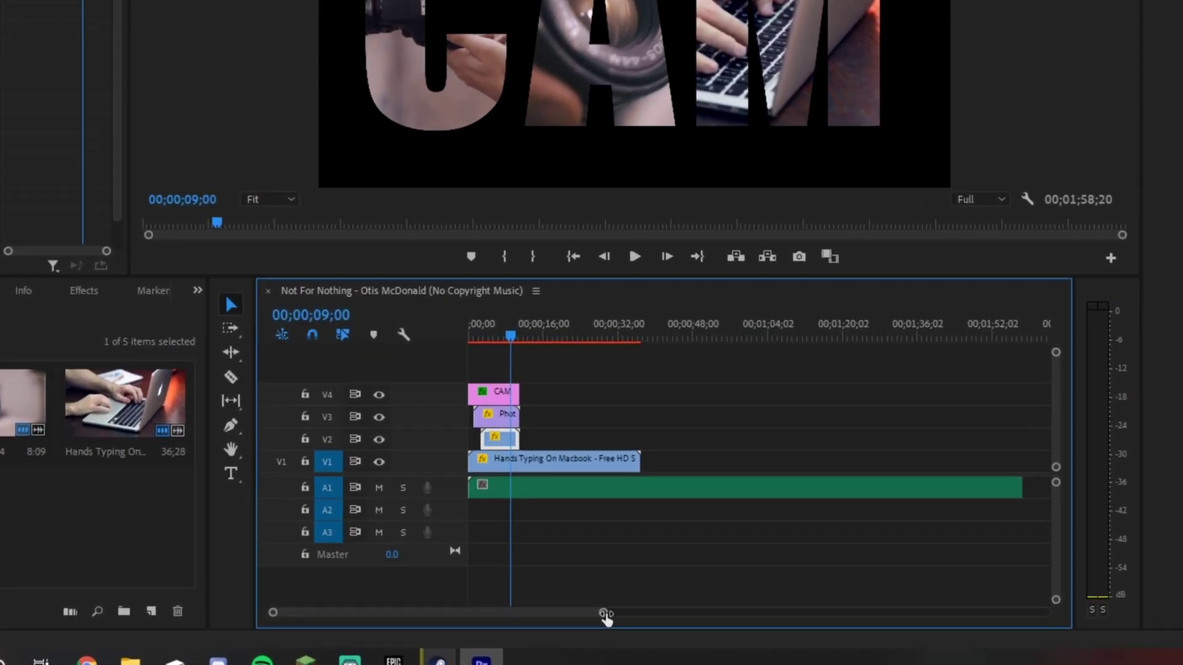
Step: Split the music clip on A1 at 00;00;07;10 with the Razor tool
left_click_drag(606, 614, 407, 613)
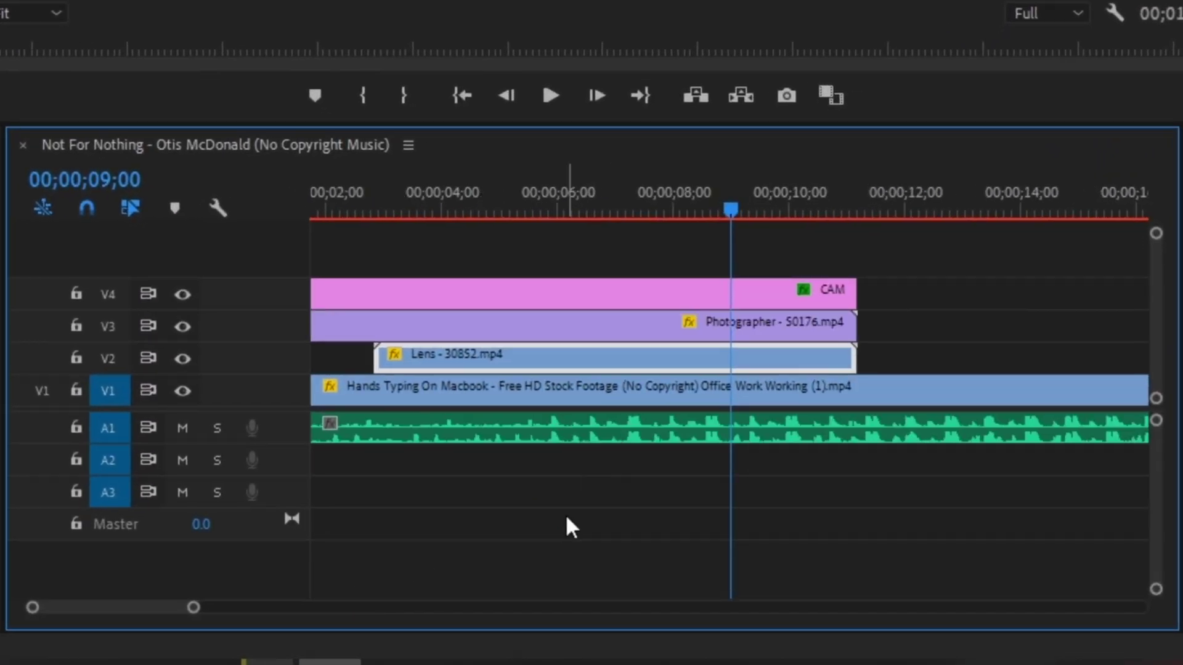
left_click(677, 432)
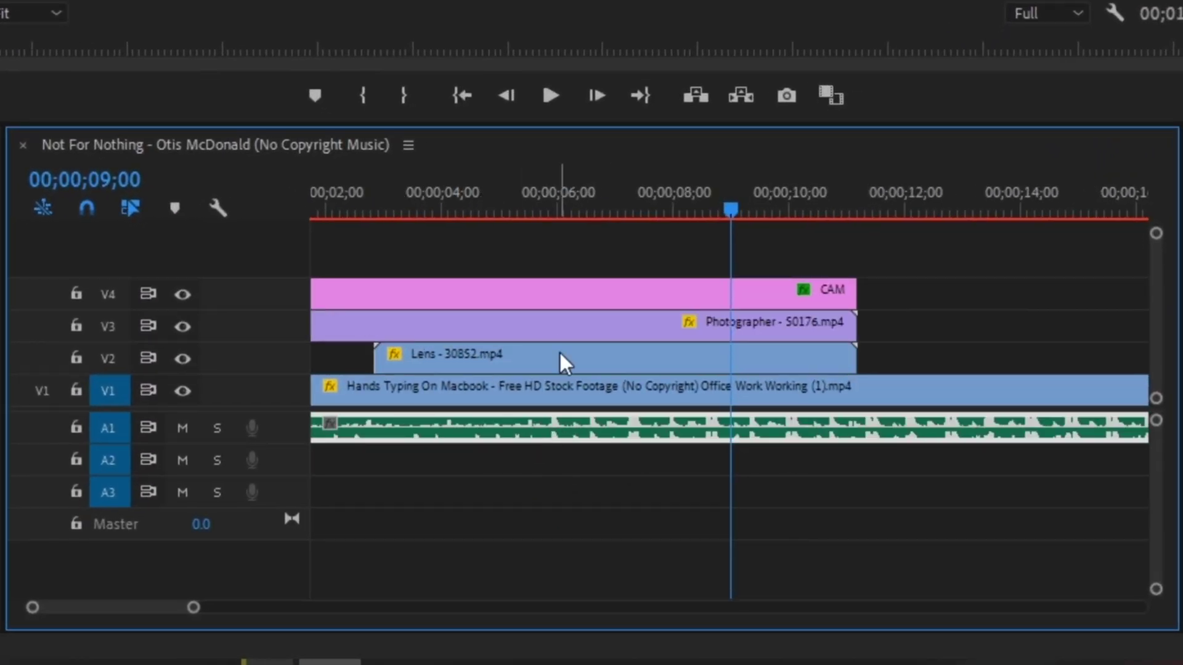
left_click_drag(154, 607, 130, 609)
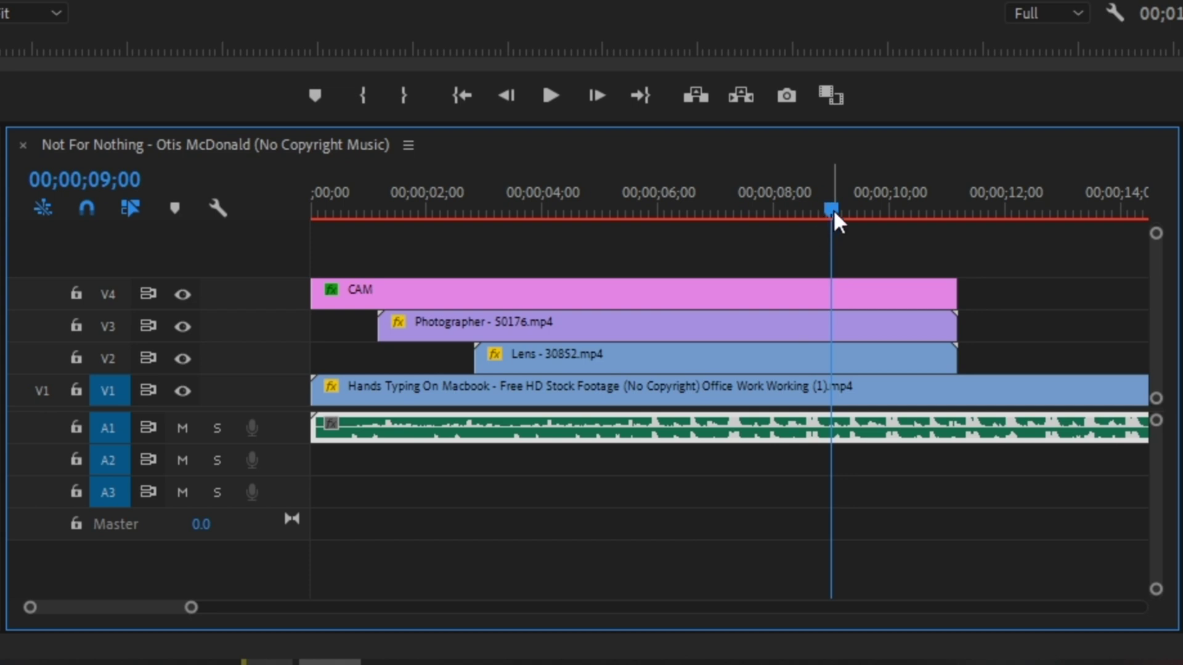
left_click_drag(833, 208, 737, 220)
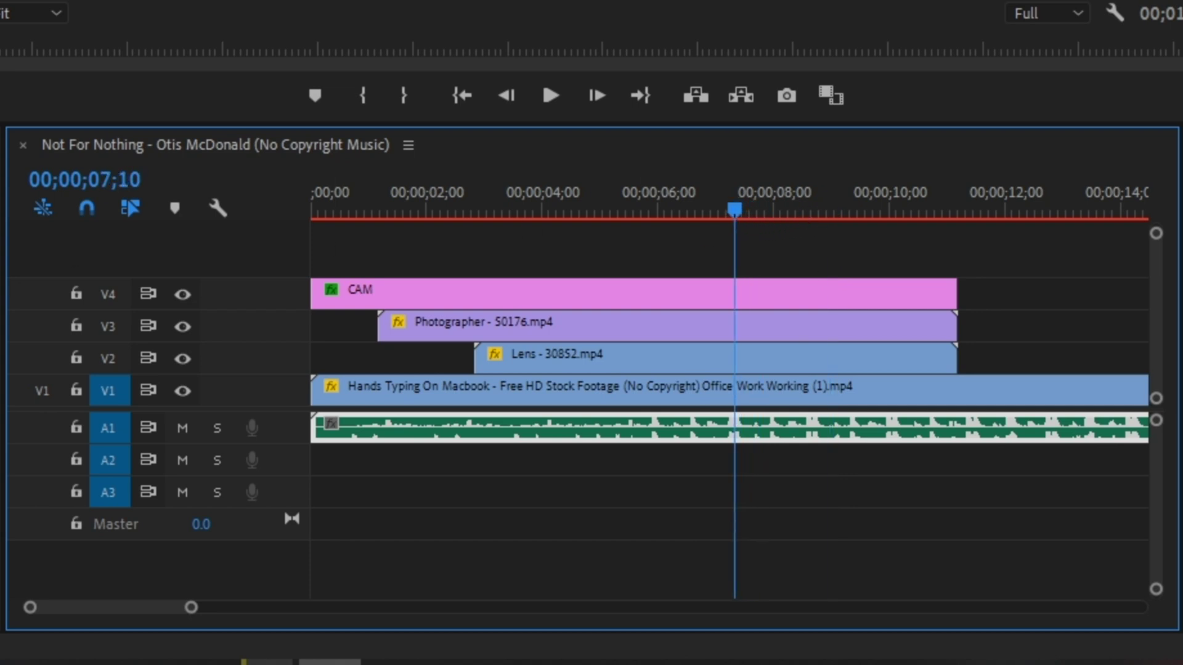
key("c")
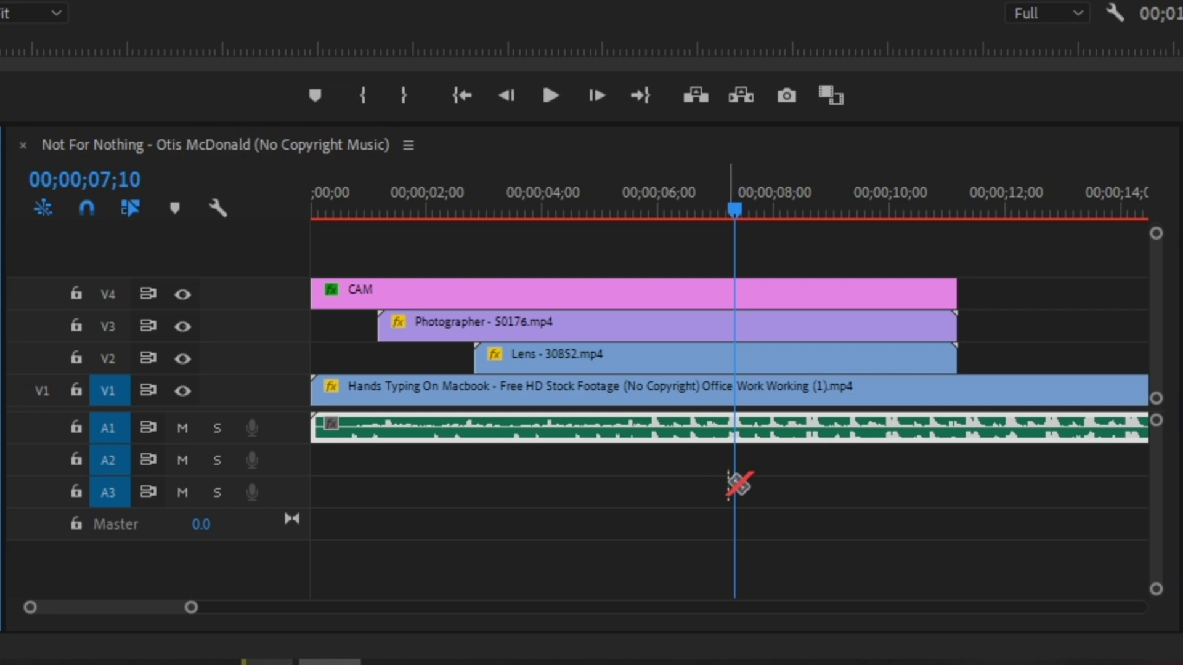
left_click(735, 429)
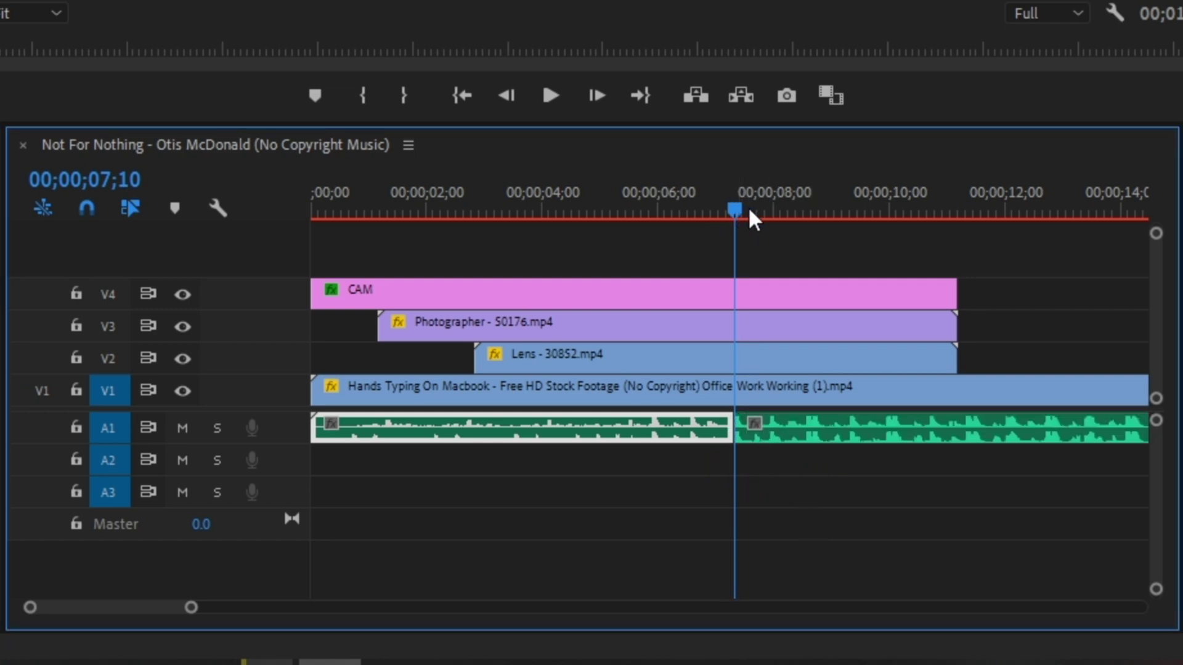
Step: Split the music clip on A1 again at 00;00;08;21 and advance the playhead just past 00;00;10;00
left_click_drag(749, 212, 817, 237)
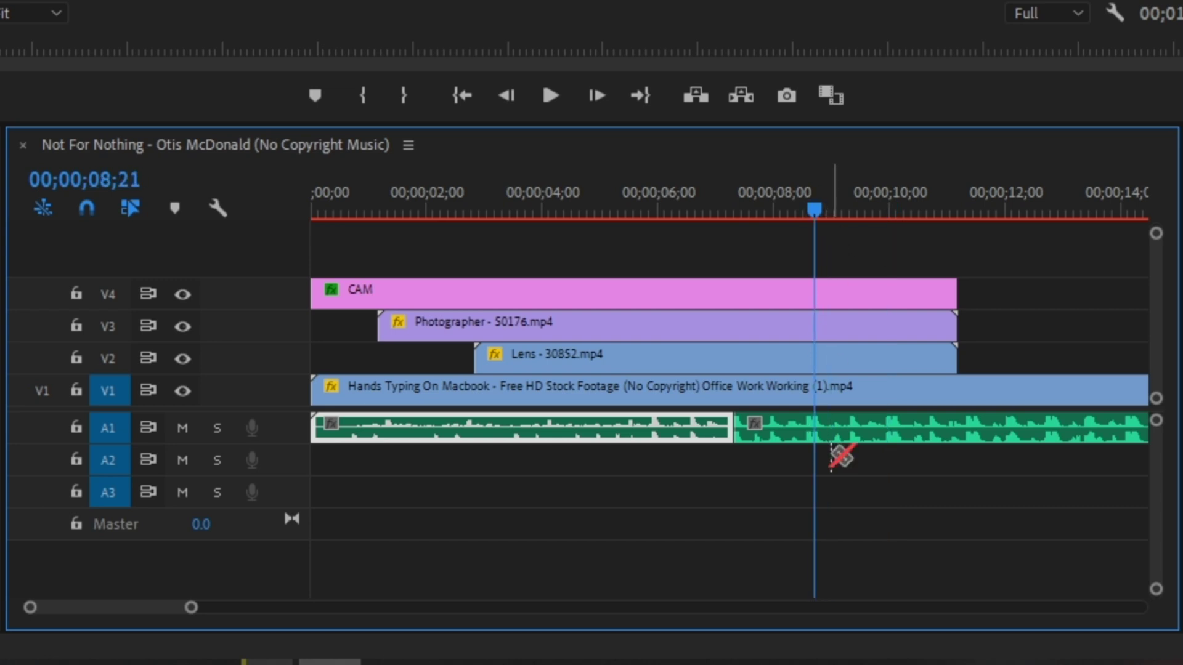
left_click(818, 424)
left_click_drag(819, 212, 900, 225)
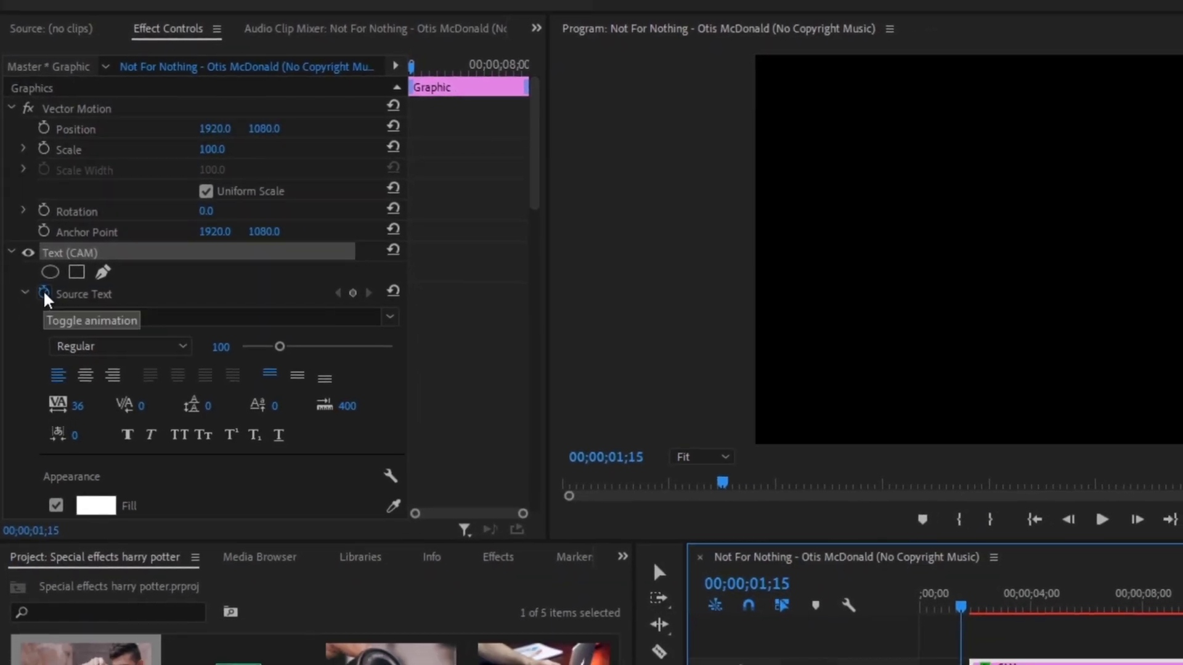
Step: Add a Source Text keyframe to the CAM graphic at 00;00;01;24 and shorten its text to C
left_click_drag(986, 613, 990, 611)
left_click_drag(903, 567, 905, 566)
left_click_drag(818, 523, 818, 522)
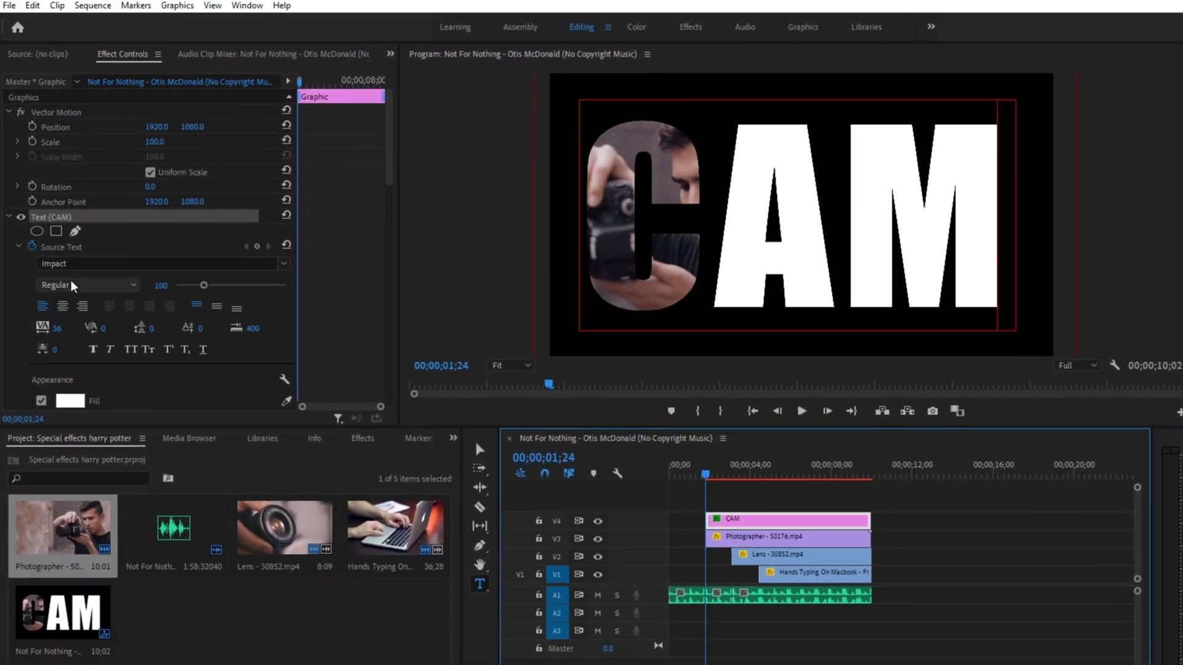
left_click(232, 235)
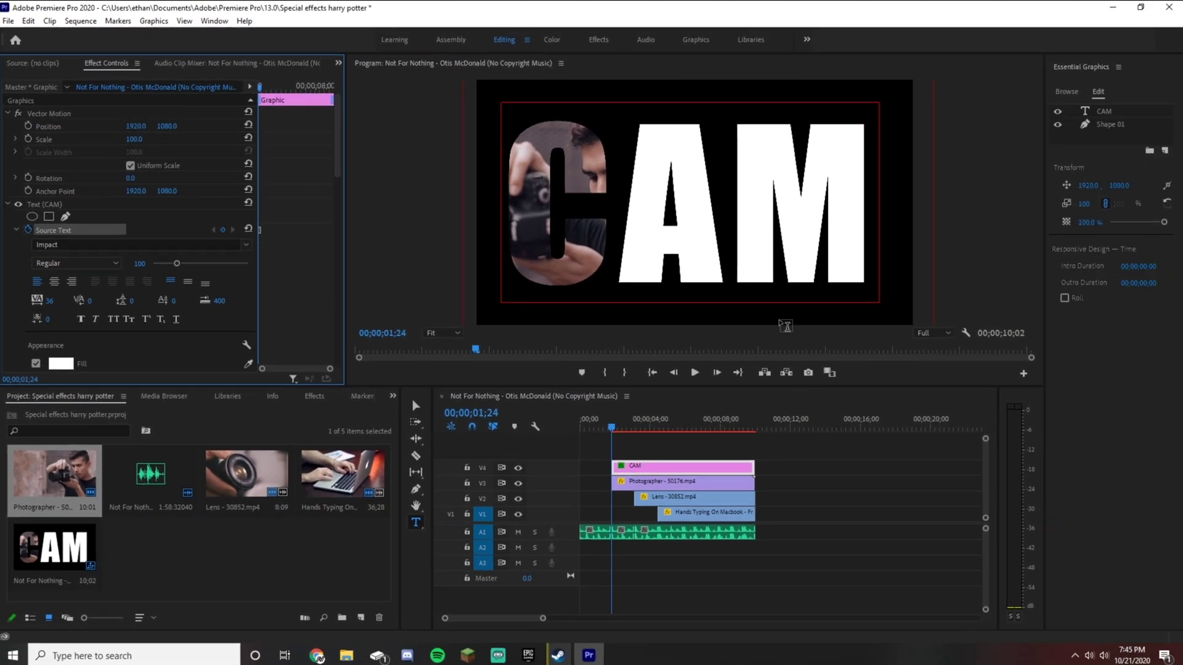
key("BackSpace")
key("BackSpace")
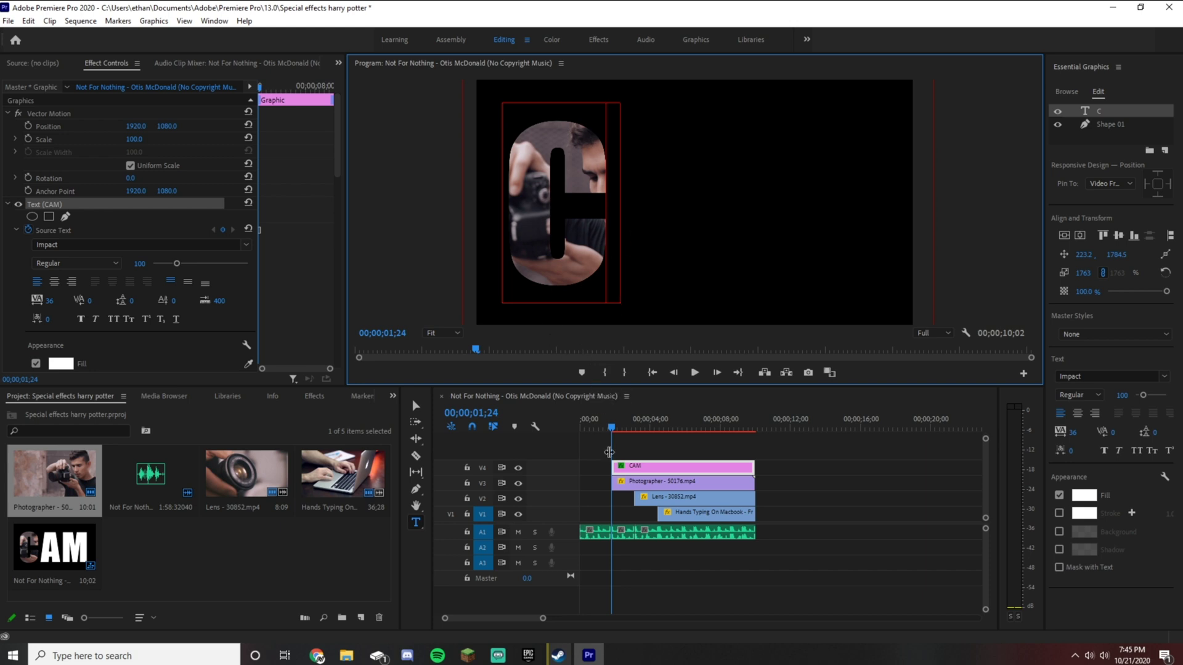
Step: At 00;00;03;03, add the letter A after the C in the keyframed title text
left_click_drag(624, 432, 638, 432)
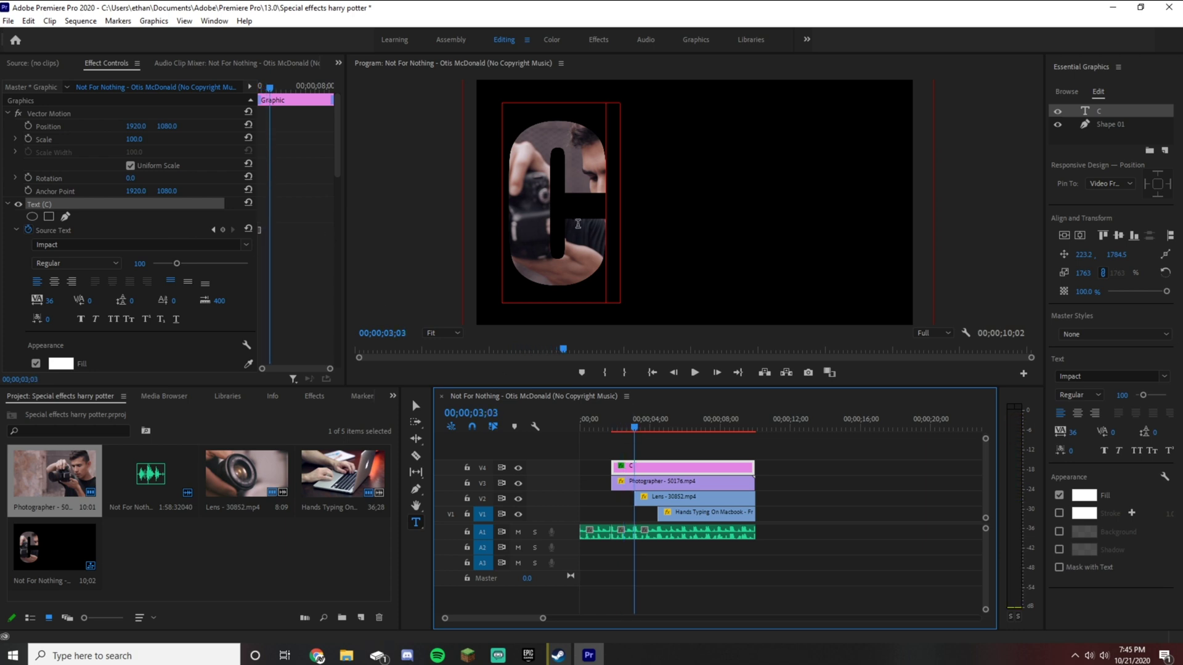
left_click(613, 222)
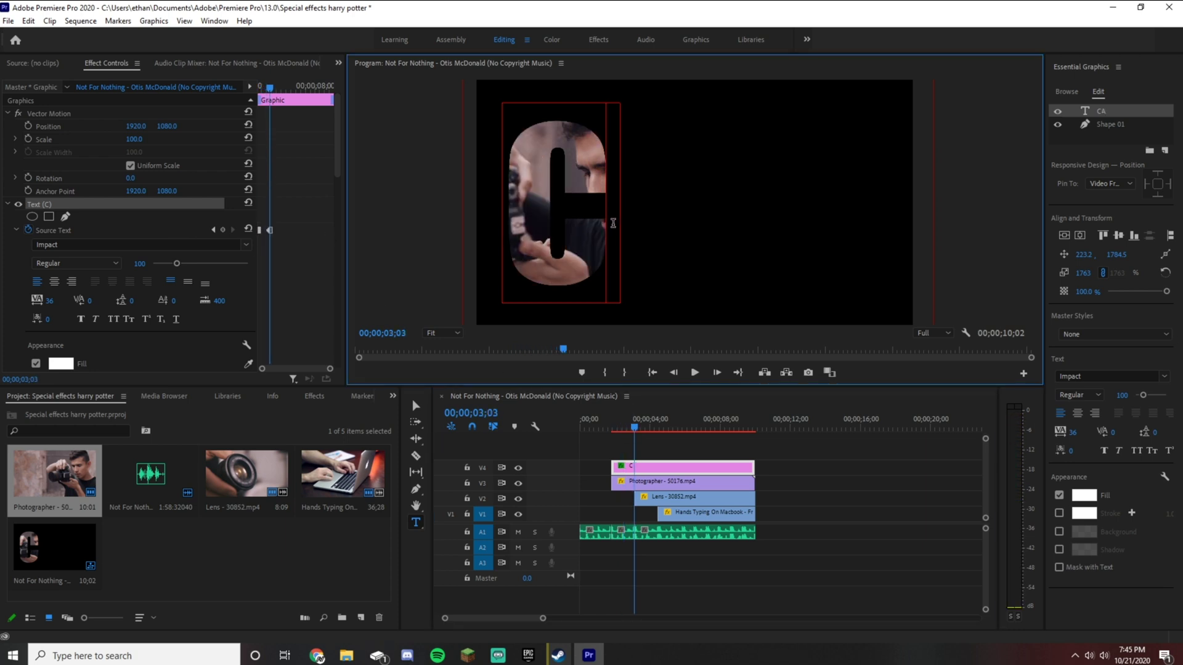
type("A")
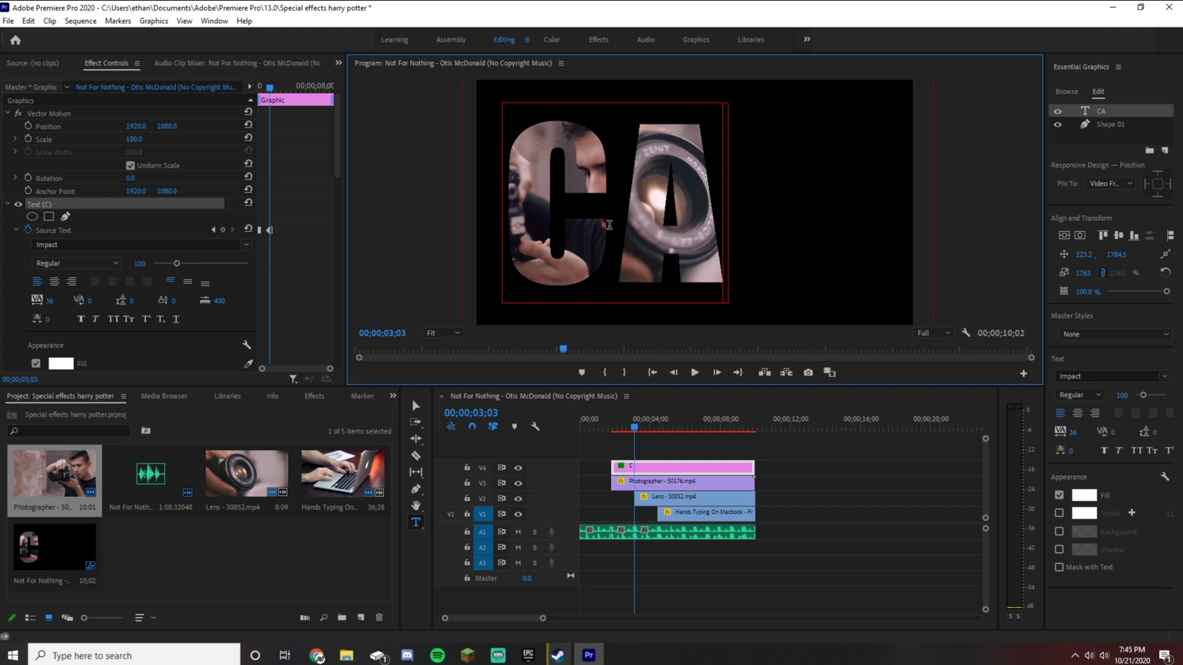
Step: Move the playhead to 00;00;04;14 and place the text cursor after CA in the title
left_click_drag(638, 430, 663, 433)
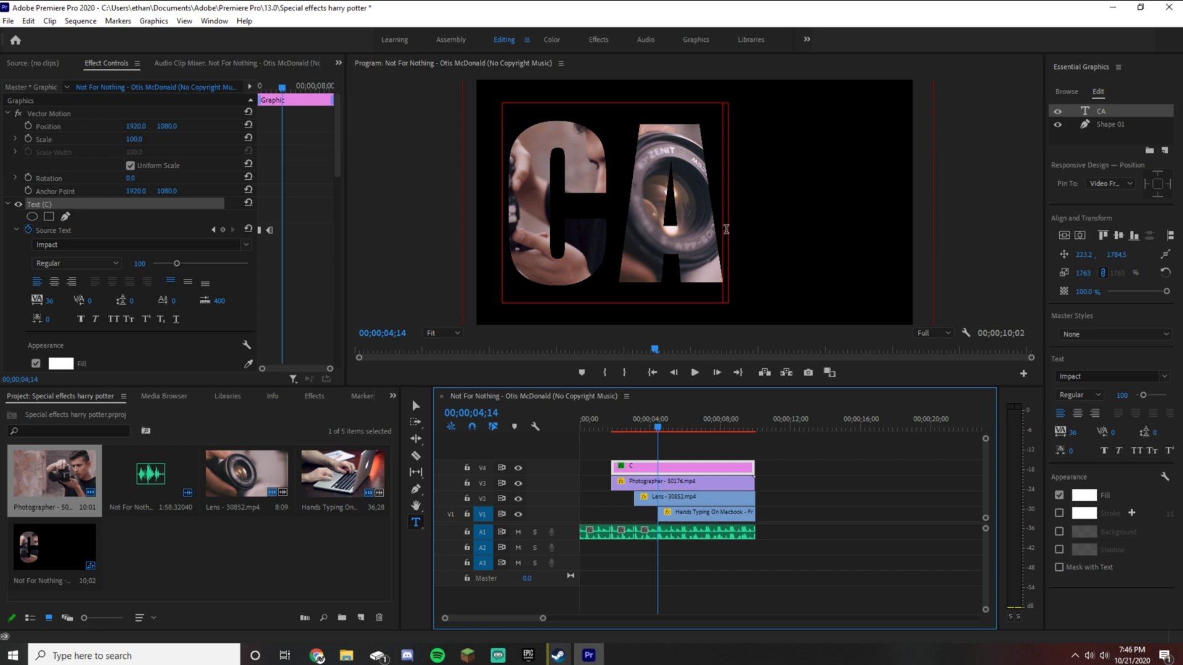
left_click(725, 219)
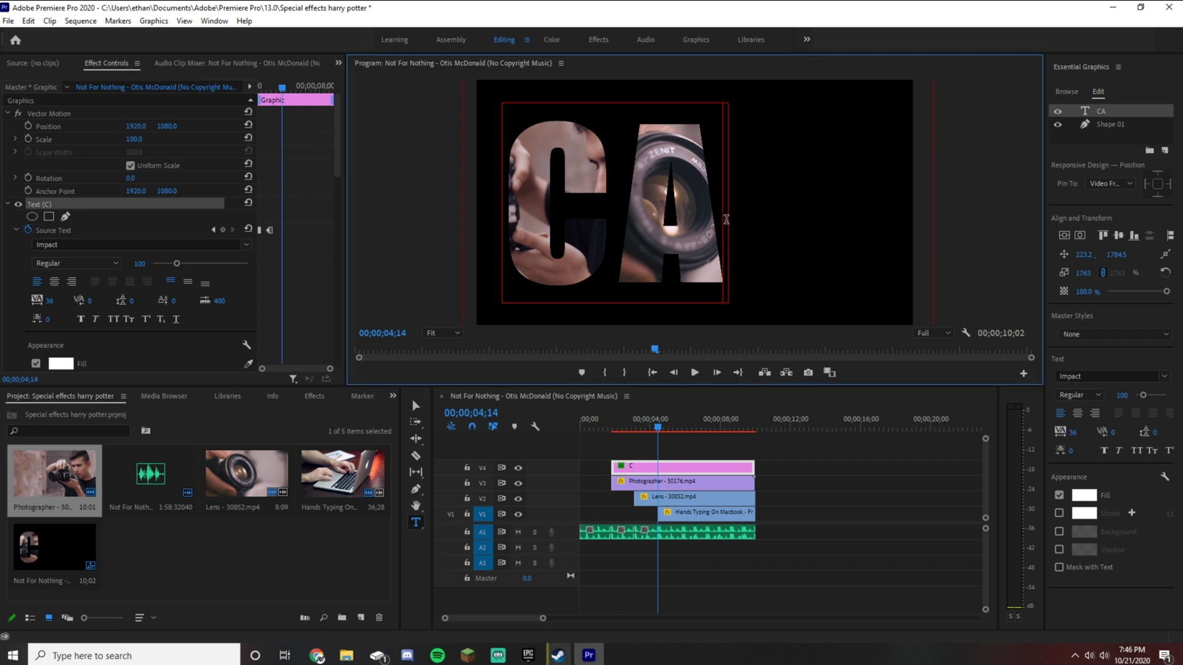